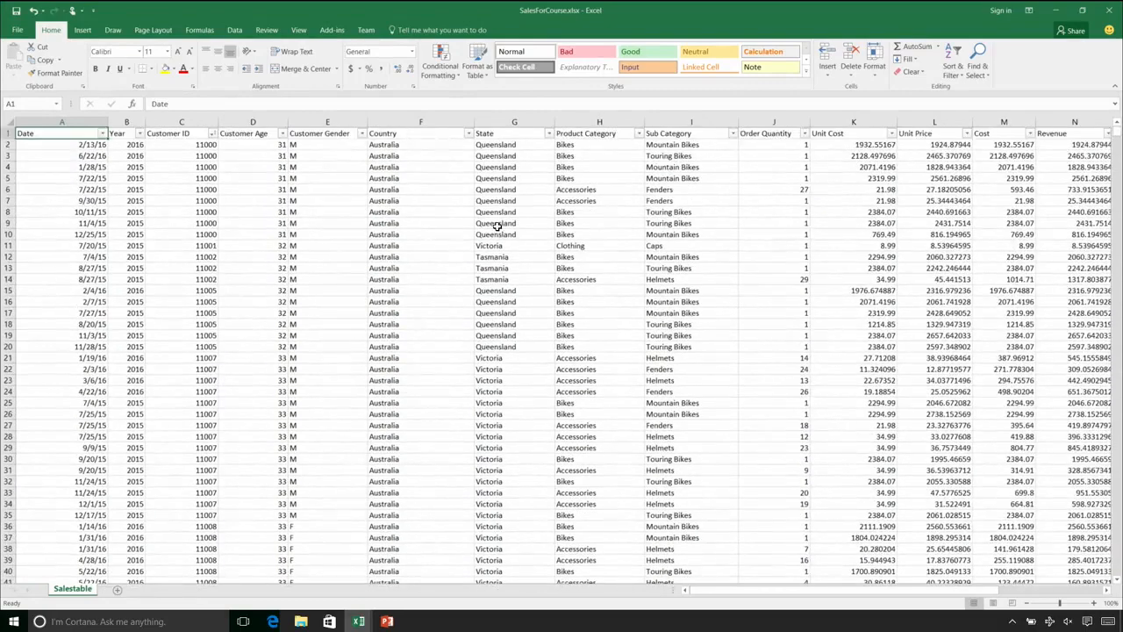
key(ctrl+Right)
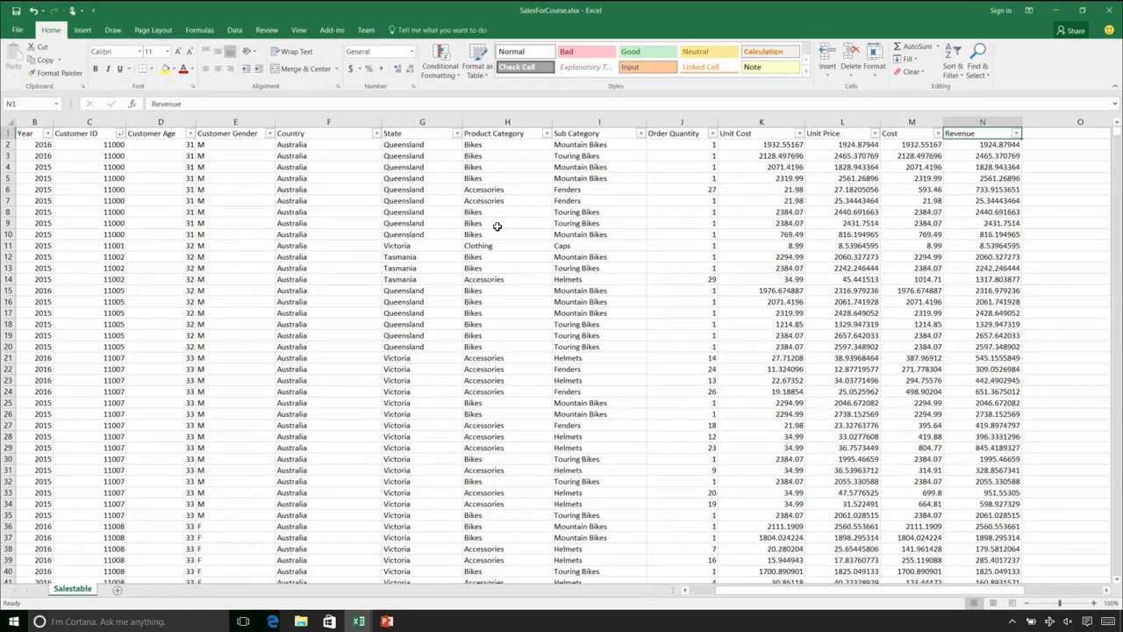
key(ctrl+Left)
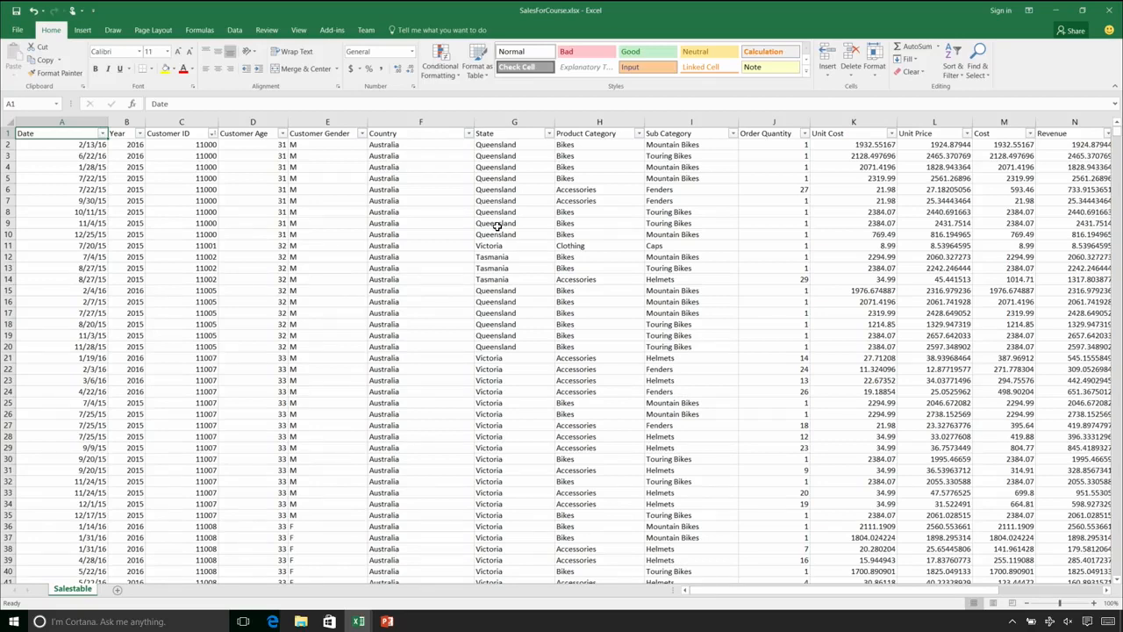
click(410, 29)
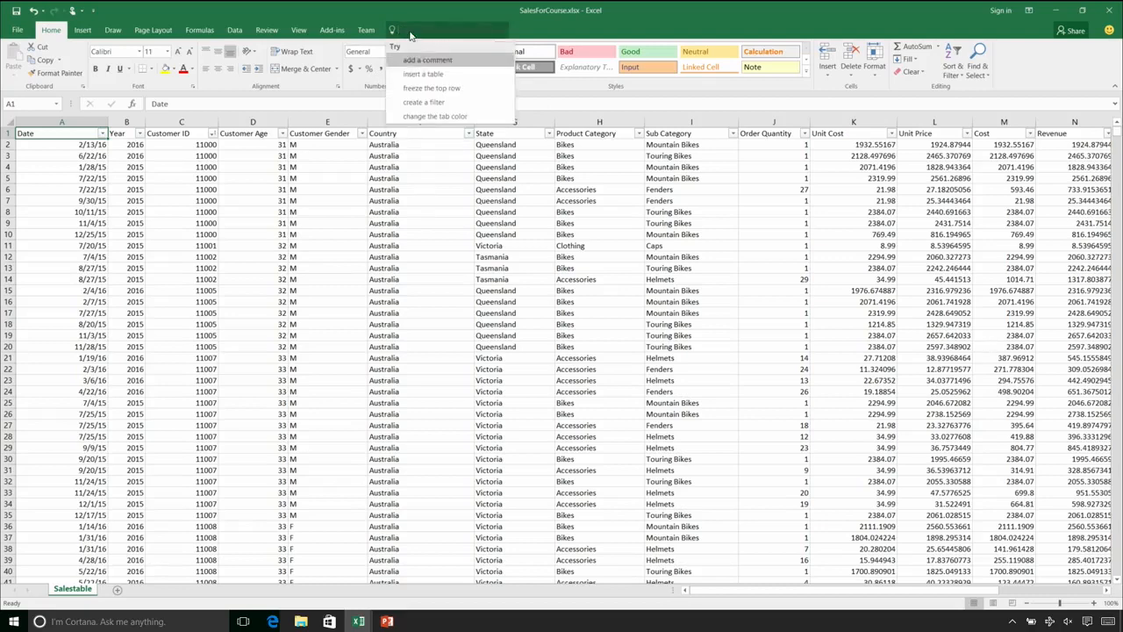
key(Escape)
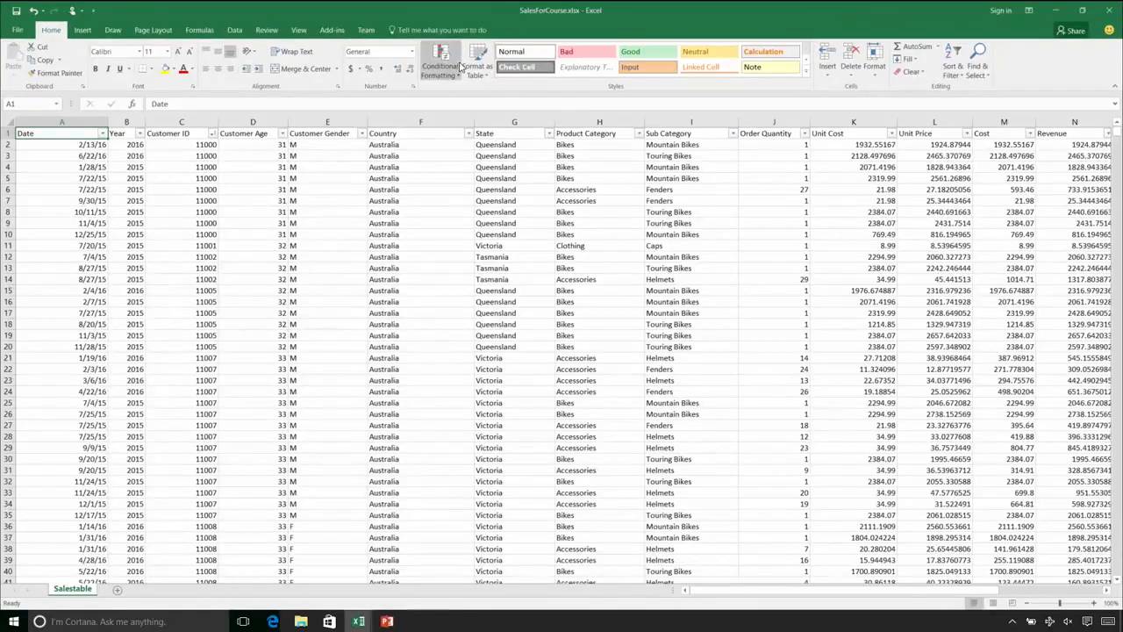
- Convert the whole sales data range, including its header row, into a table
click(412, 29)
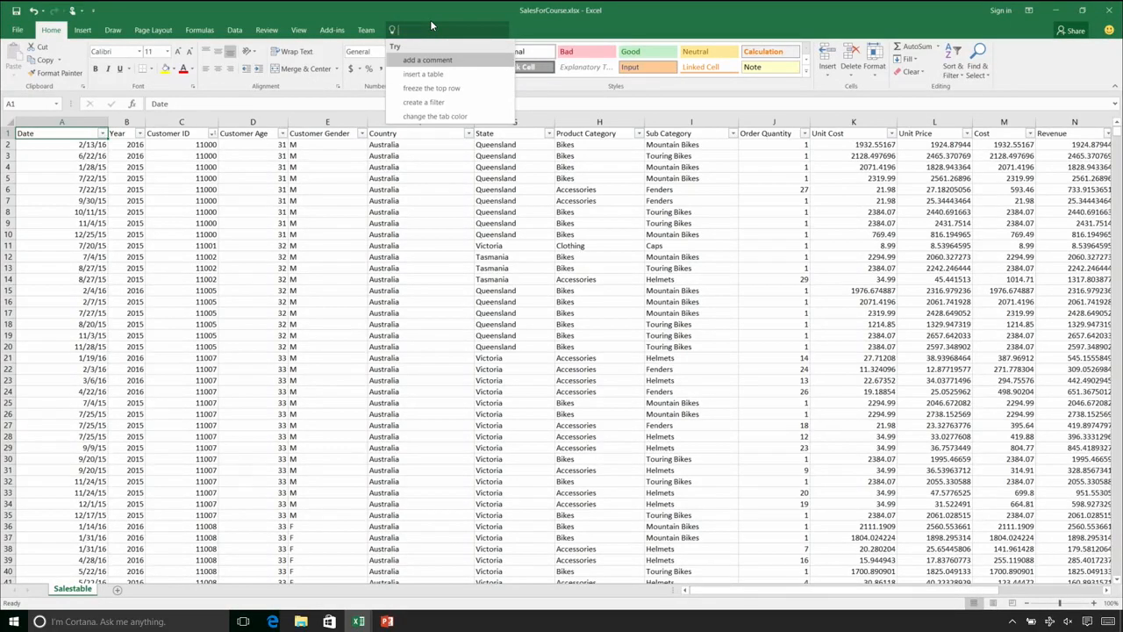
text(table)
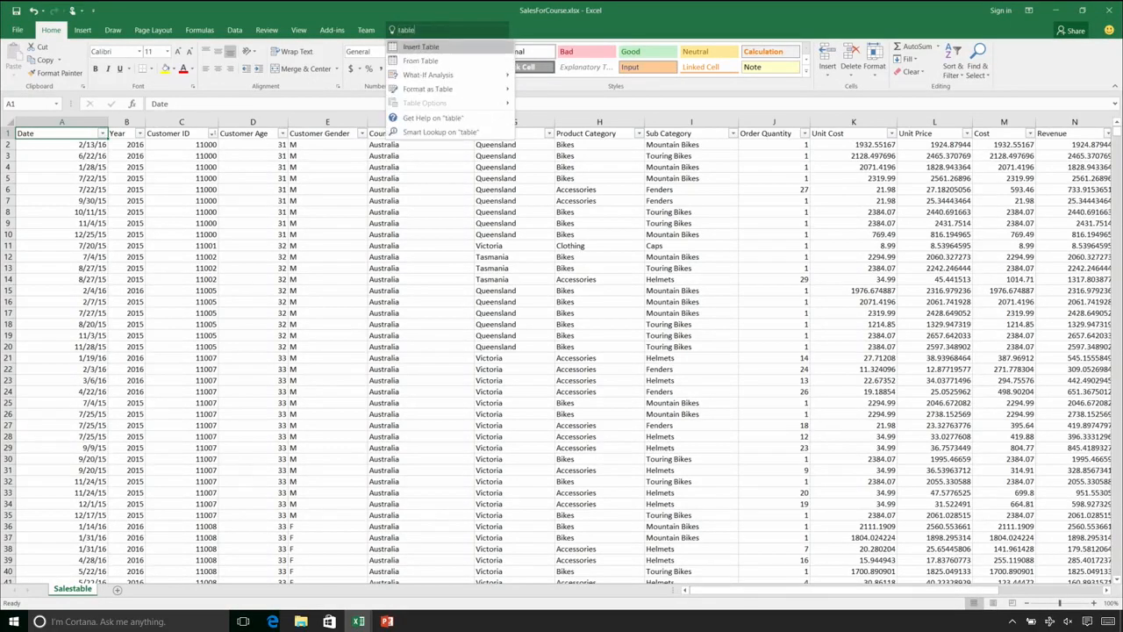
click(435, 50)
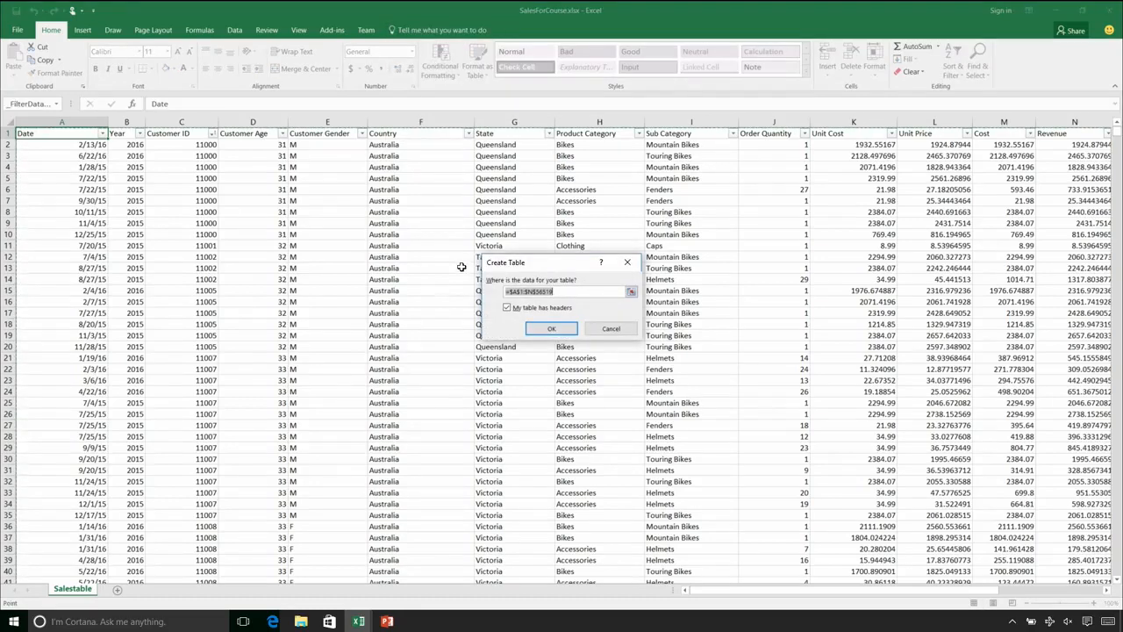
click(544, 330)
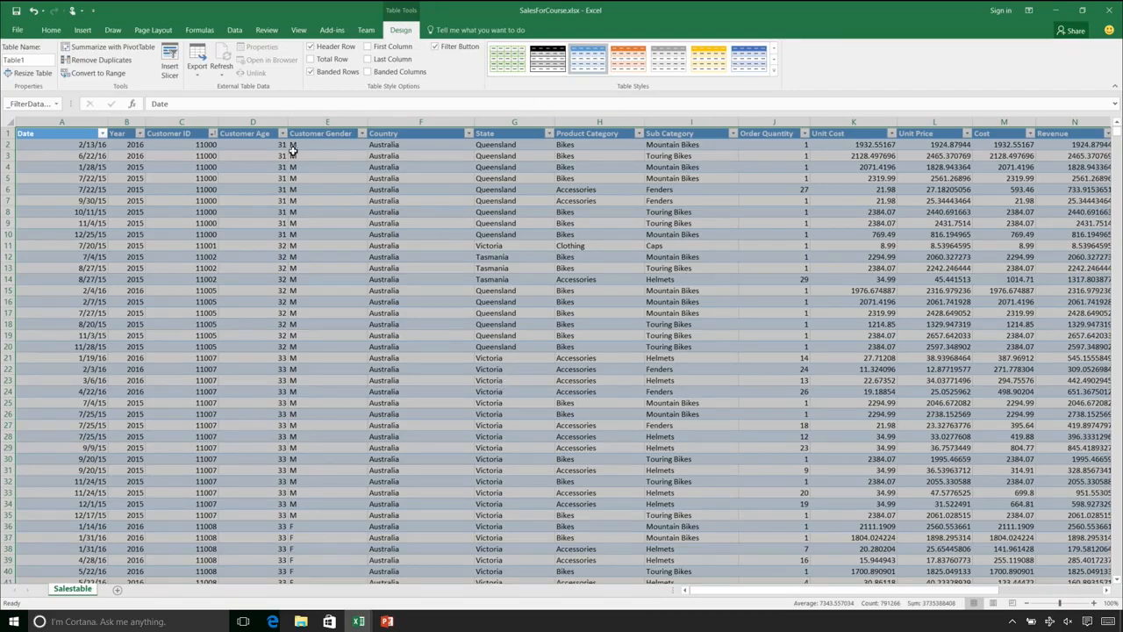
click(265, 203)
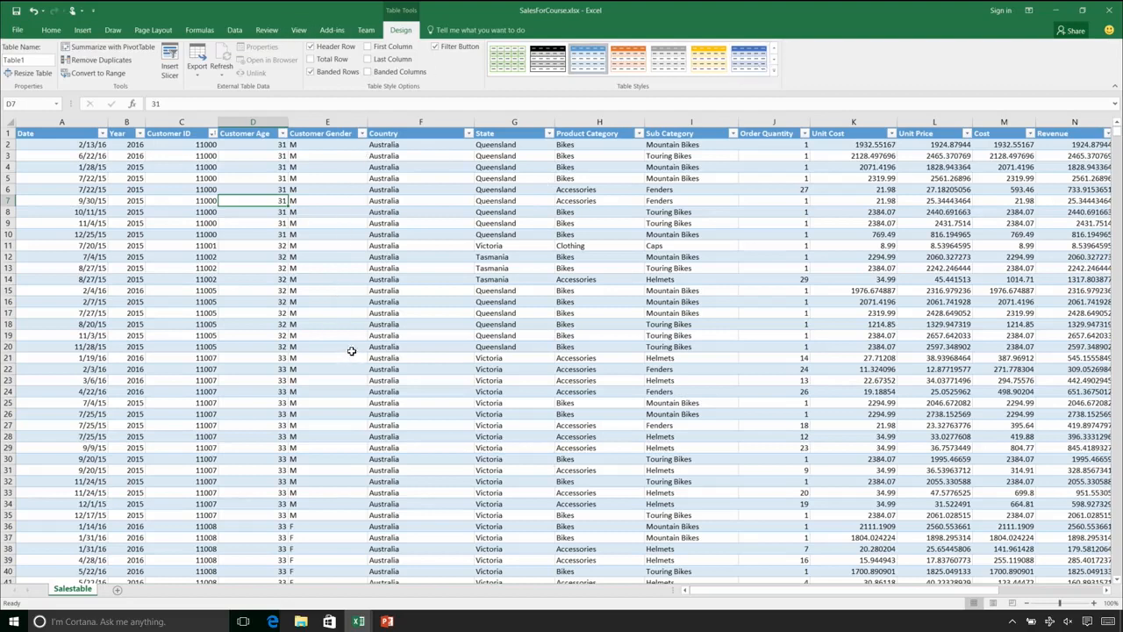
- Look through the table's columns across row 7 to Revenue and return to the Date header
key(Right)
key(Right)
key(Right)
key(Right)
key(Right)
key(Right)
key(Right)
key(Right)
key(Right)
key(Right)
key(Right)
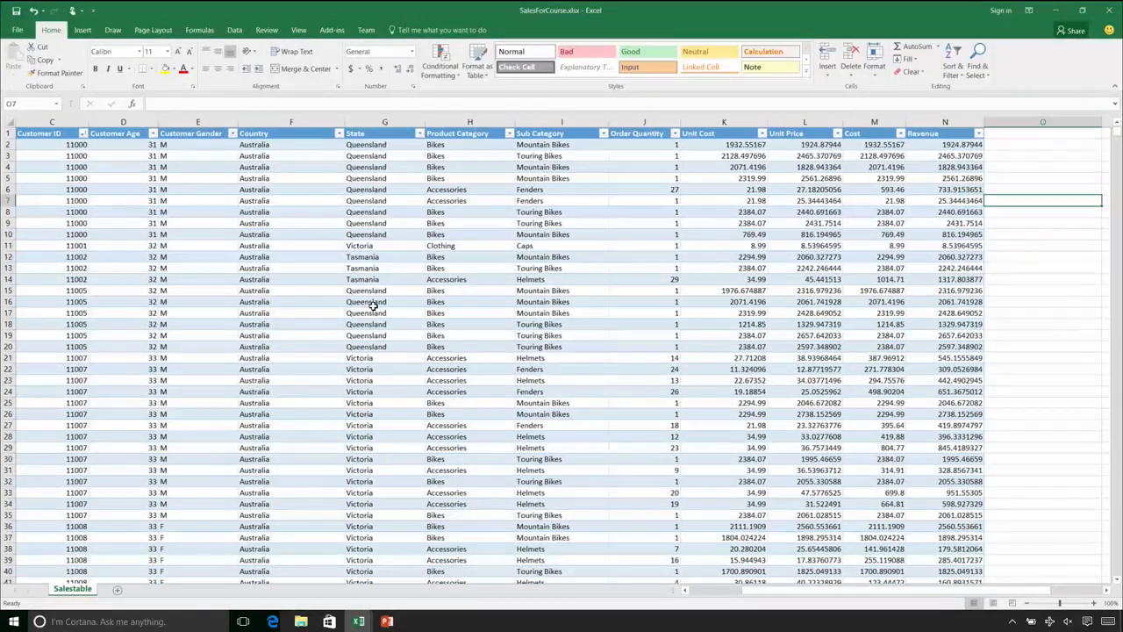
key(Left)
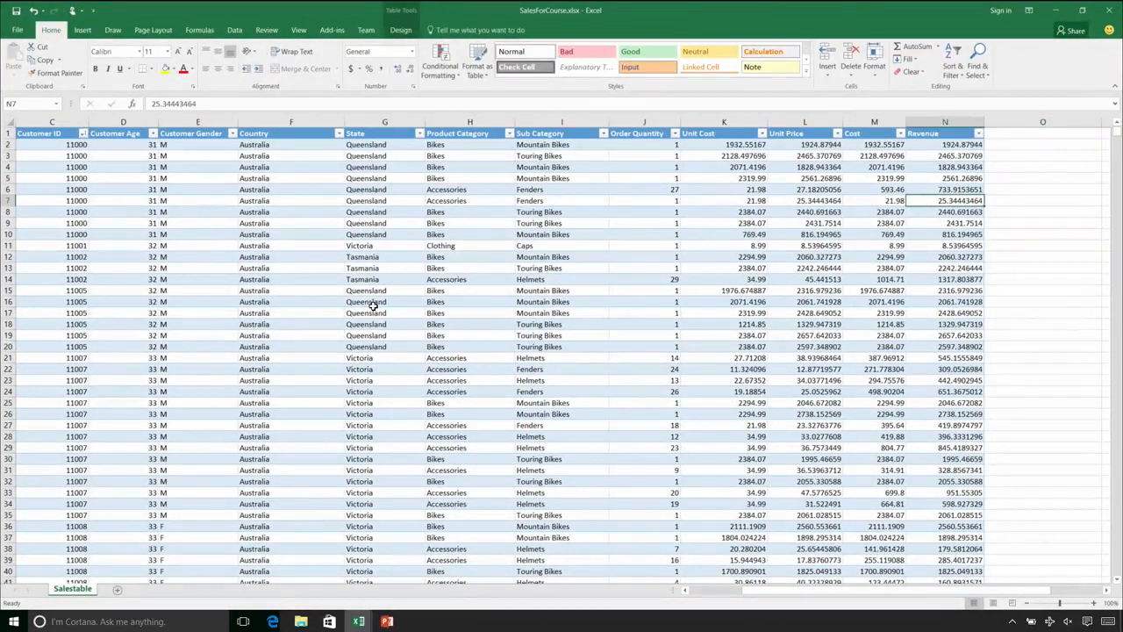
key(ctrl+Left)
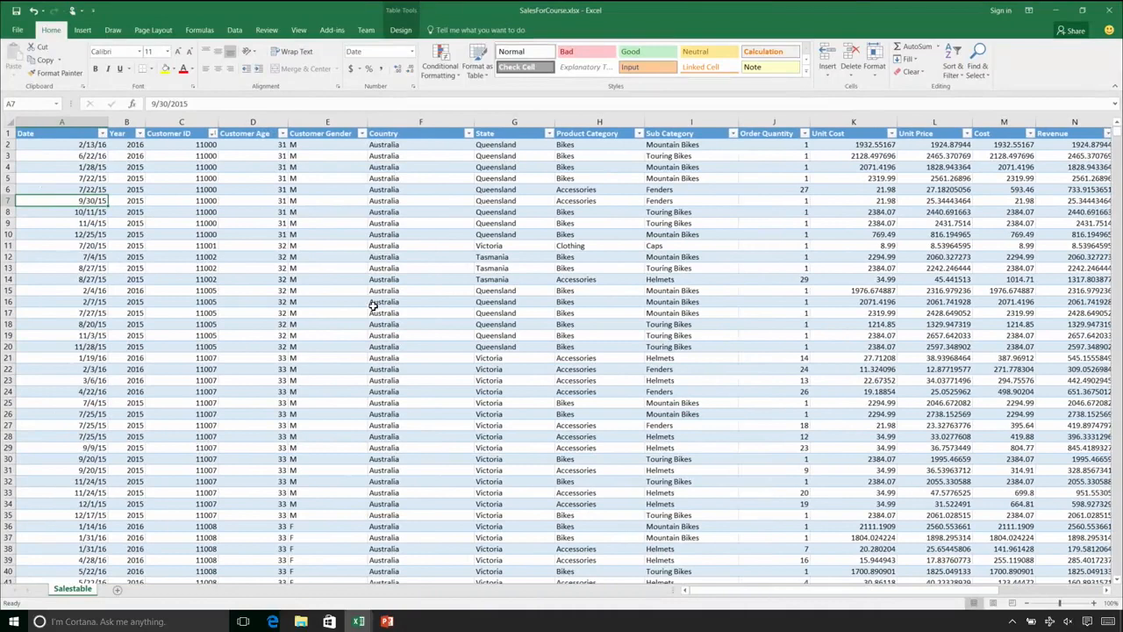
key(Up)
key(Up)
key(Up)
key(Up)
key(Up)
key(Up)
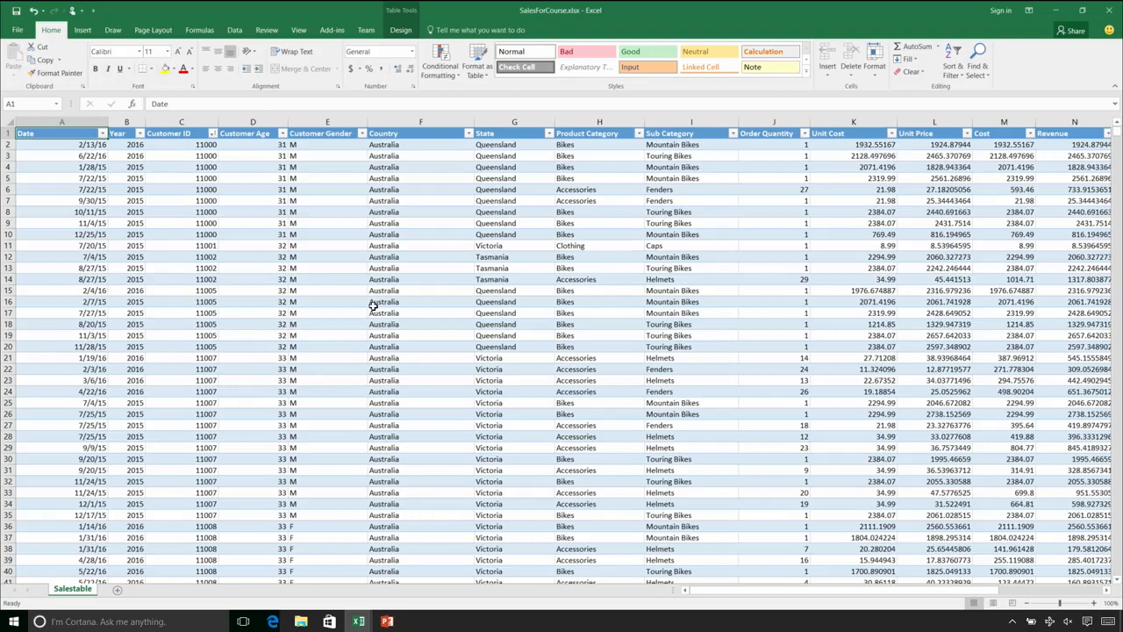
- Filter the Date column to show only 2016
click(104, 133)
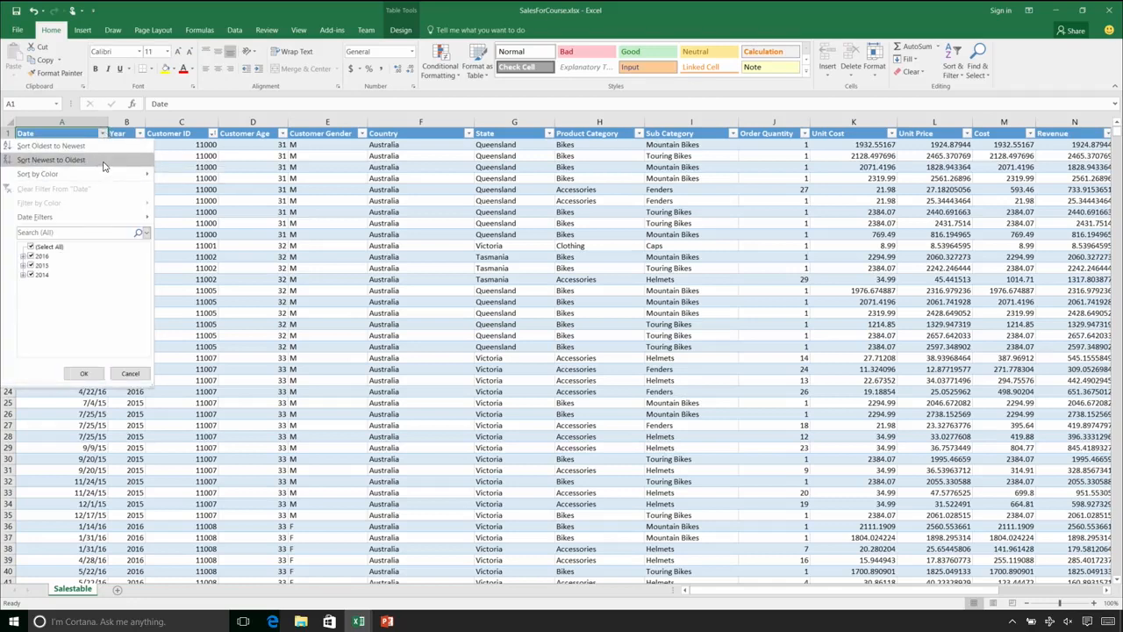
click(32, 248)
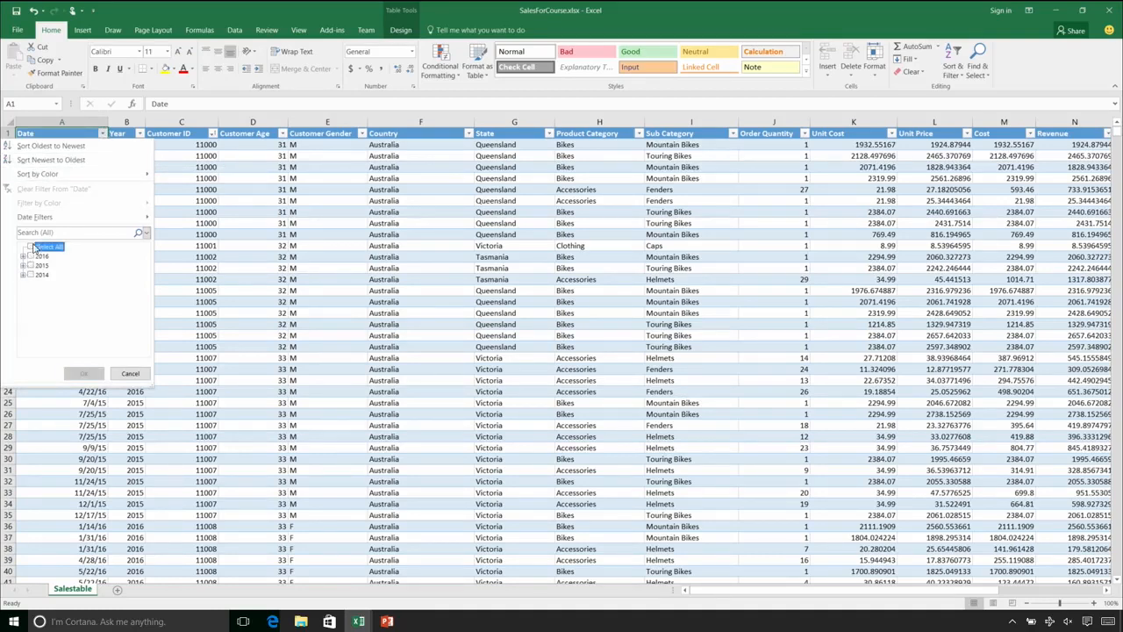
click(30, 257)
click(77, 371)
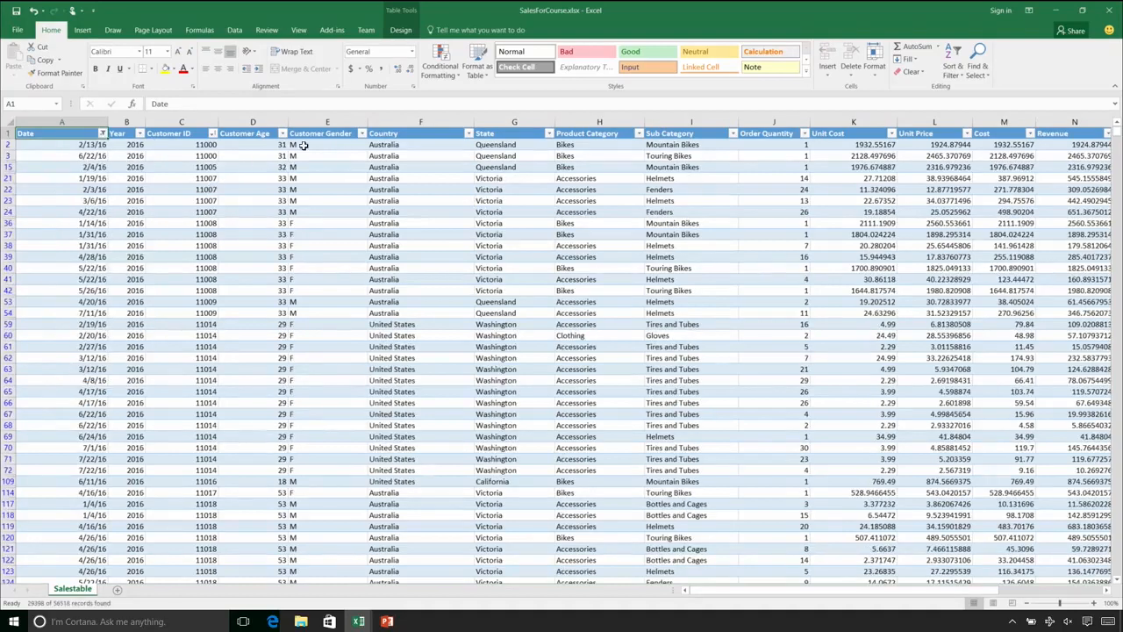
- Filter the Country column to show only France
click(468, 133)
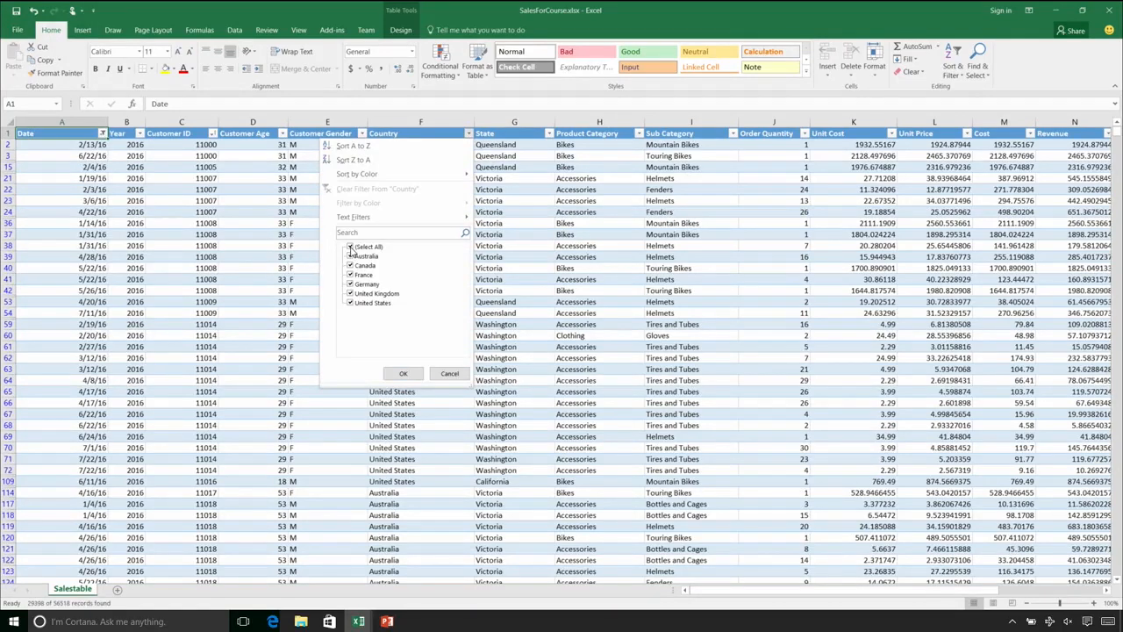
click(350, 249)
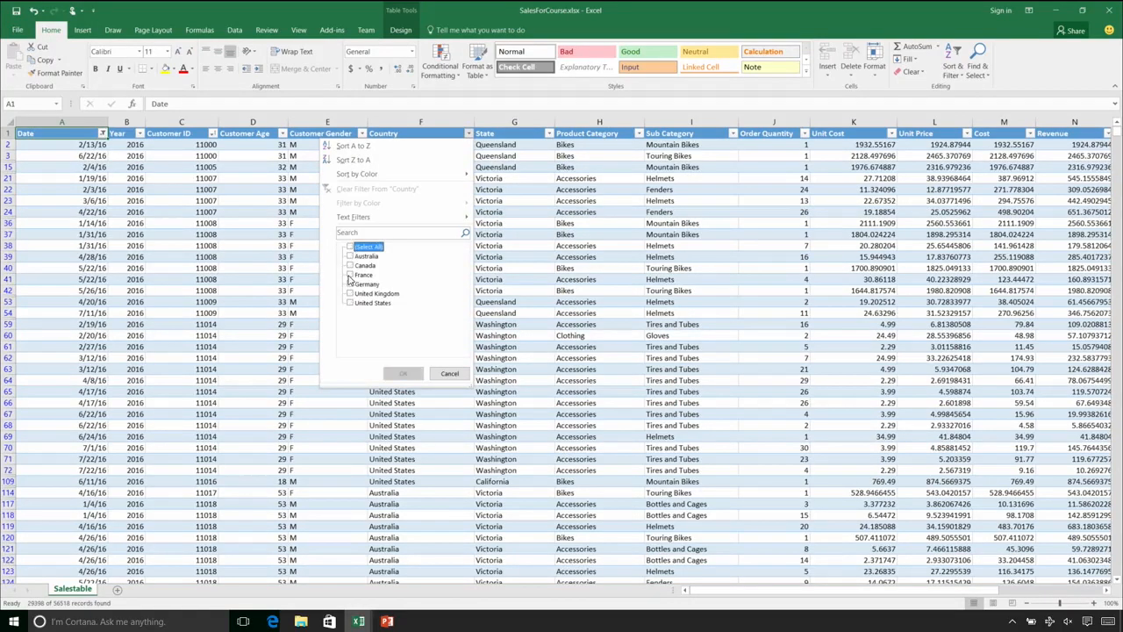
click(350, 276)
click(399, 373)
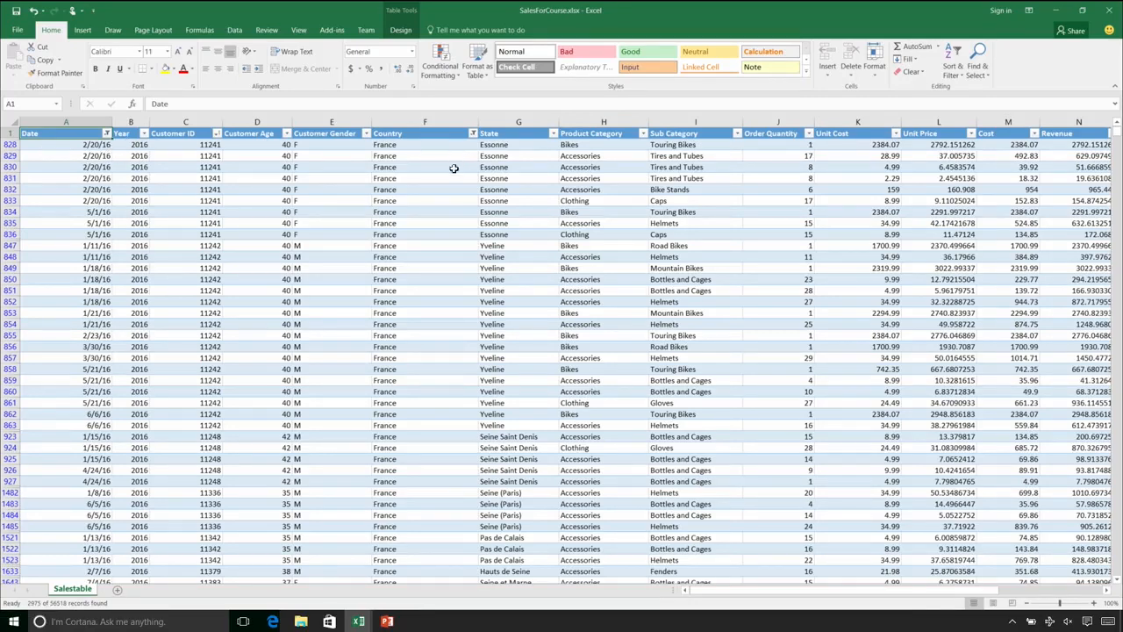
- Add a total row to the table and select its Revenue total
click(399, 31)
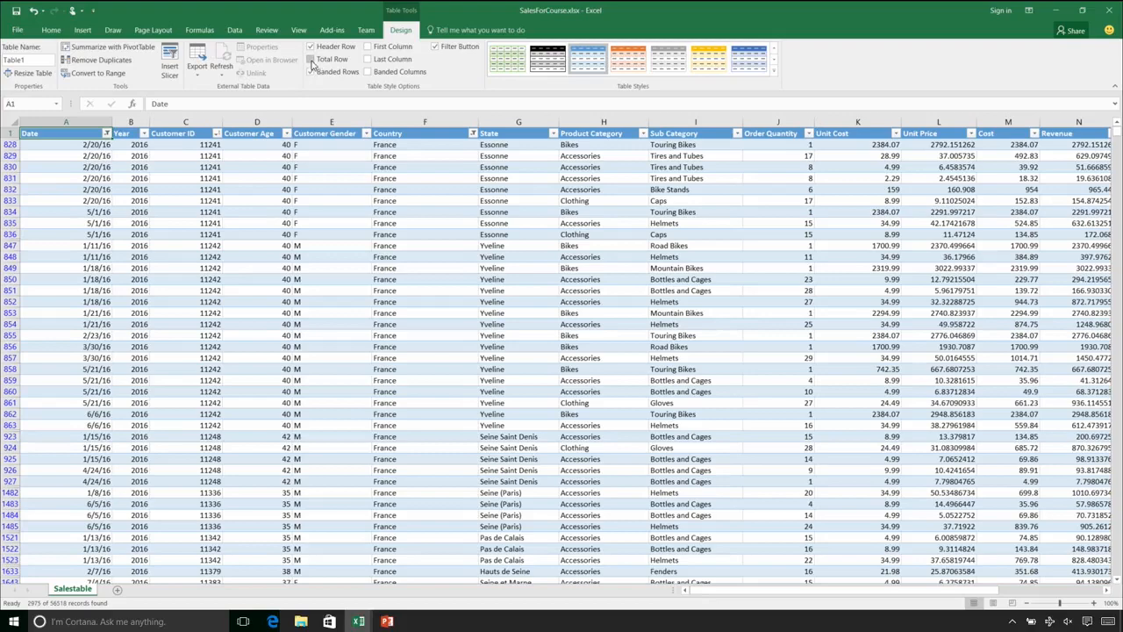
click(311, 59)
scroll(410, 215, down, 4)
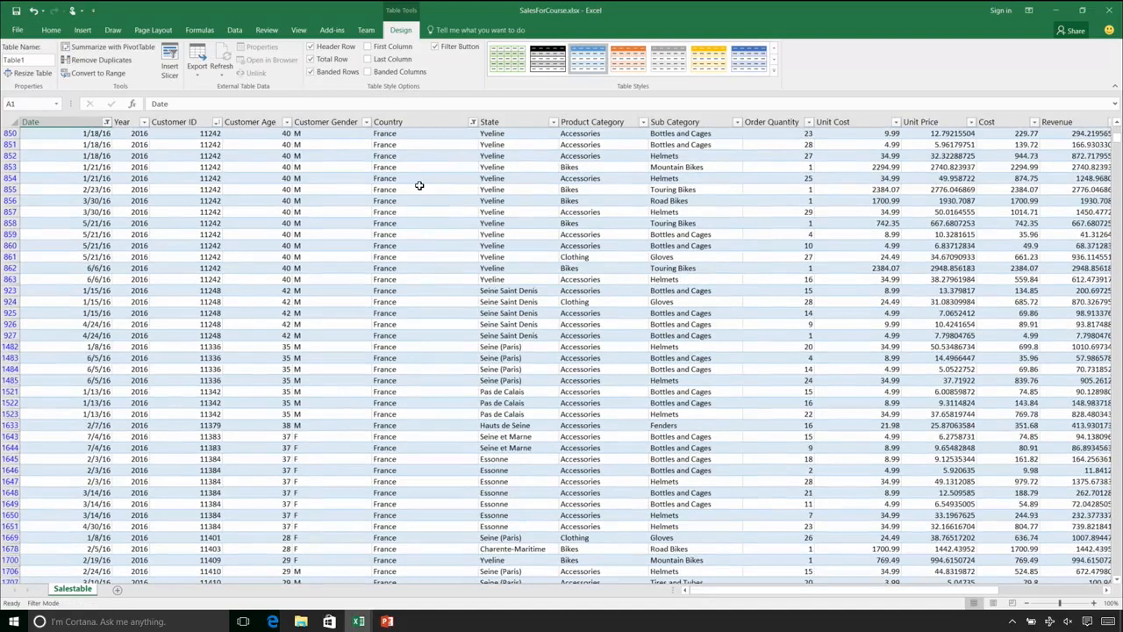
key(ctrl+Down)
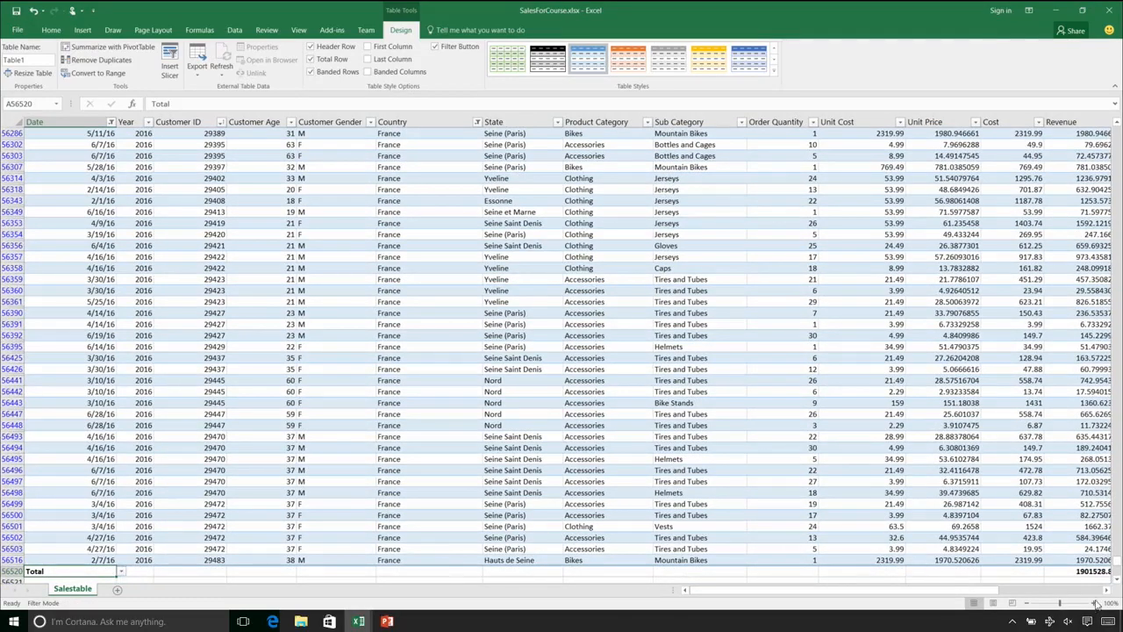
drag(997, 595, 1026, 594)
click(1000, 572)
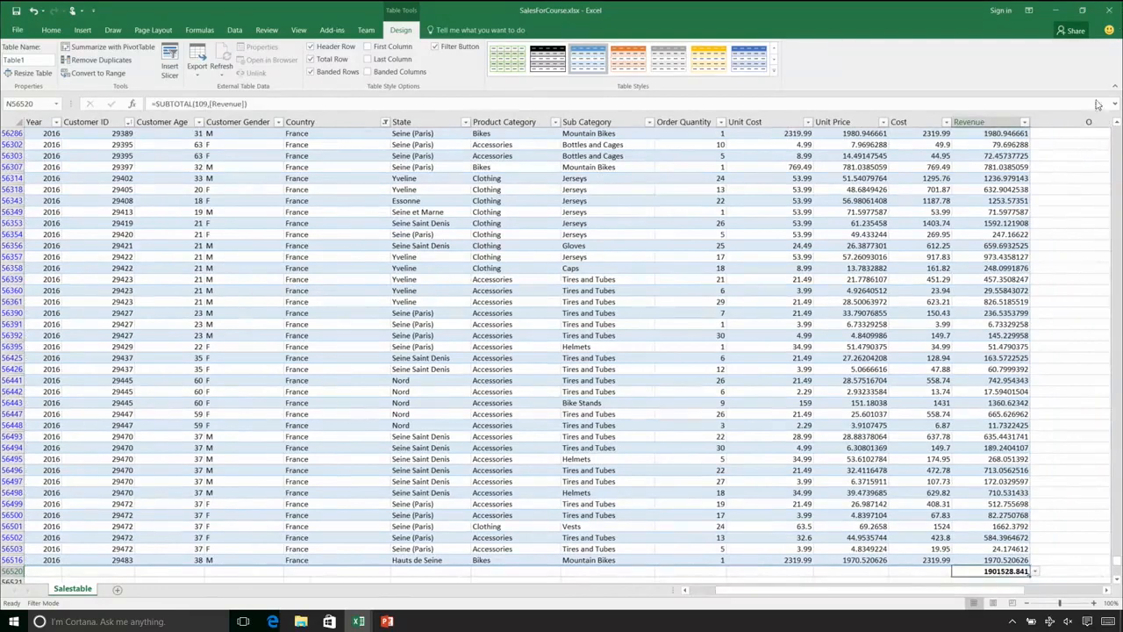
- Summarize the Cost column in the total row with Sum
click(930, 572)
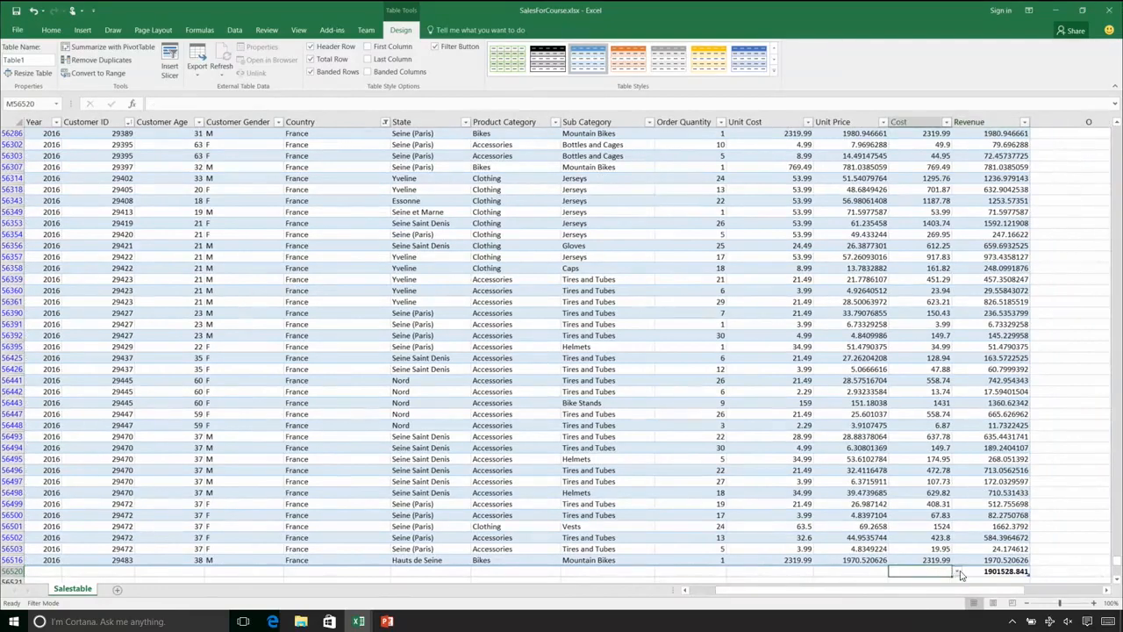
click(958, 572)
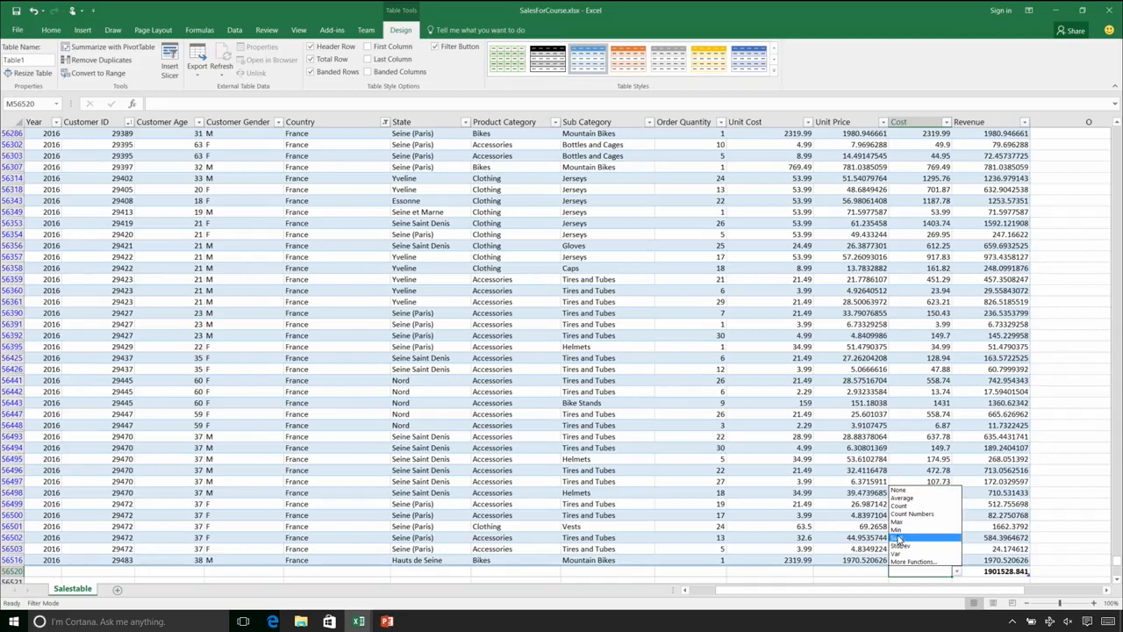
click(899, 538)
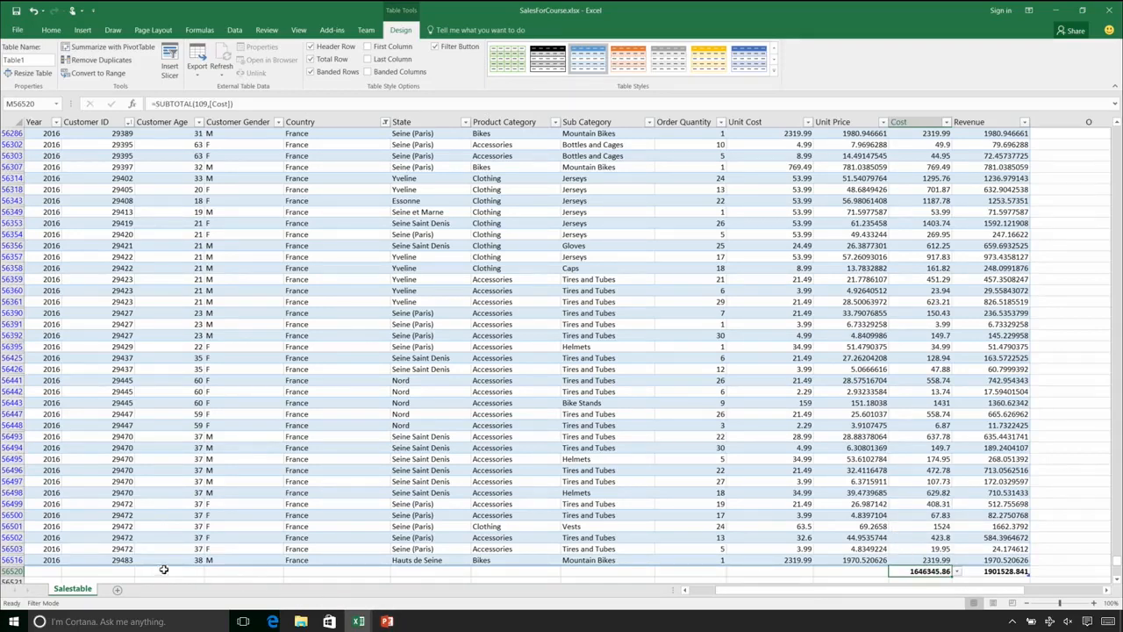
- Replace the Total label under the Date column with the Min function
drag(762, 589, 741, 586)
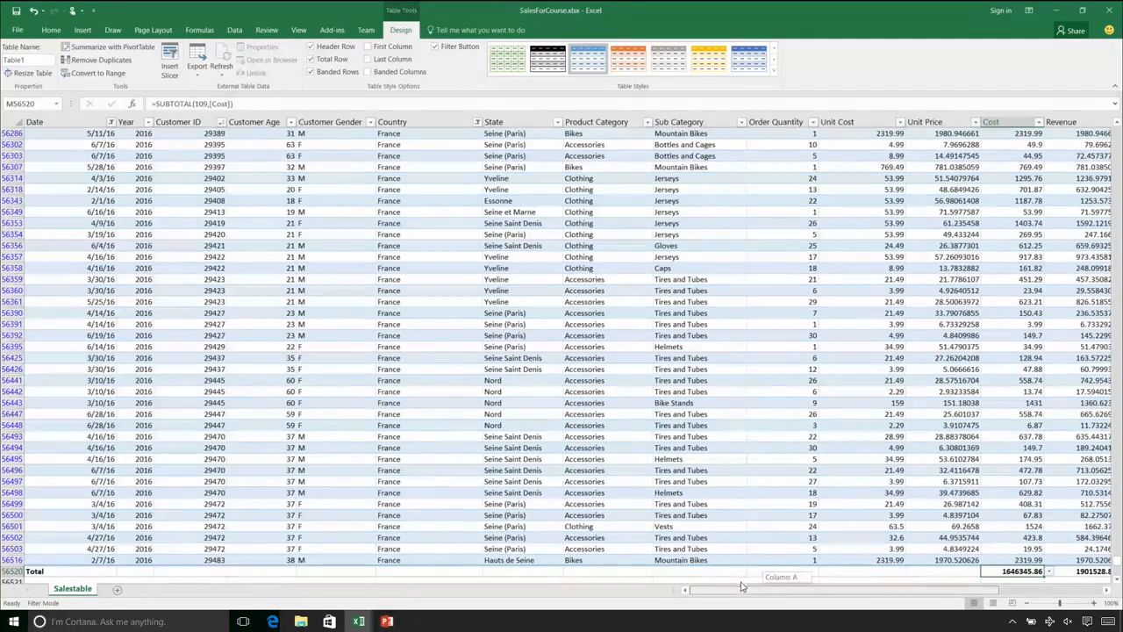
click(81, 571)
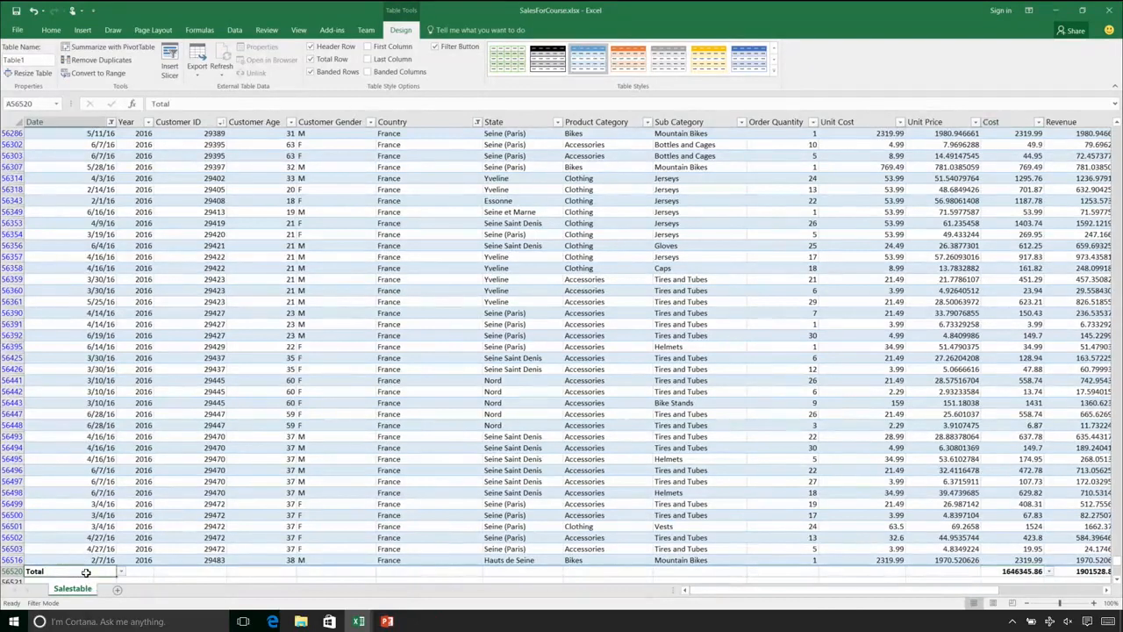
click(122, 571)
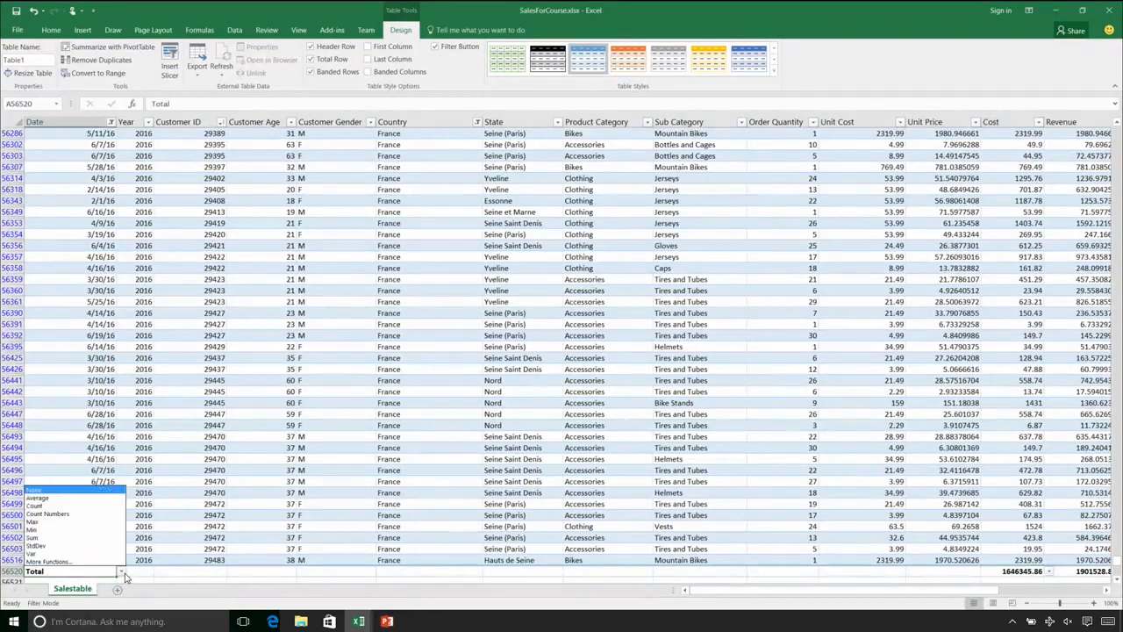
click(50, 529)
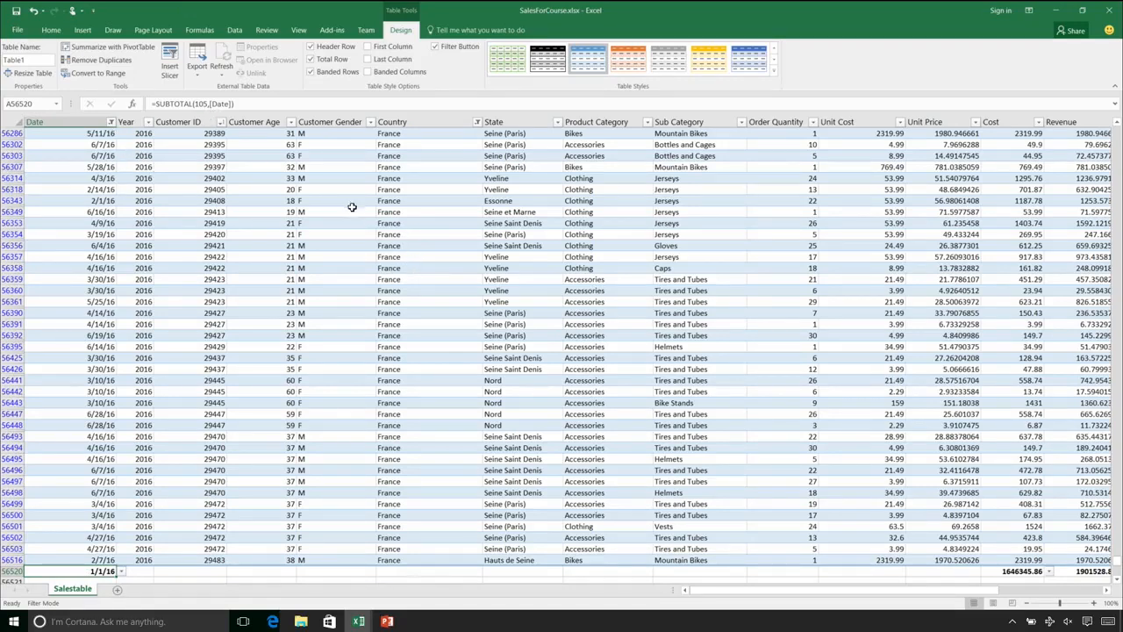
- Remove the 2016 filter from the Date column and the France filter from the Country column
click(110, 122)
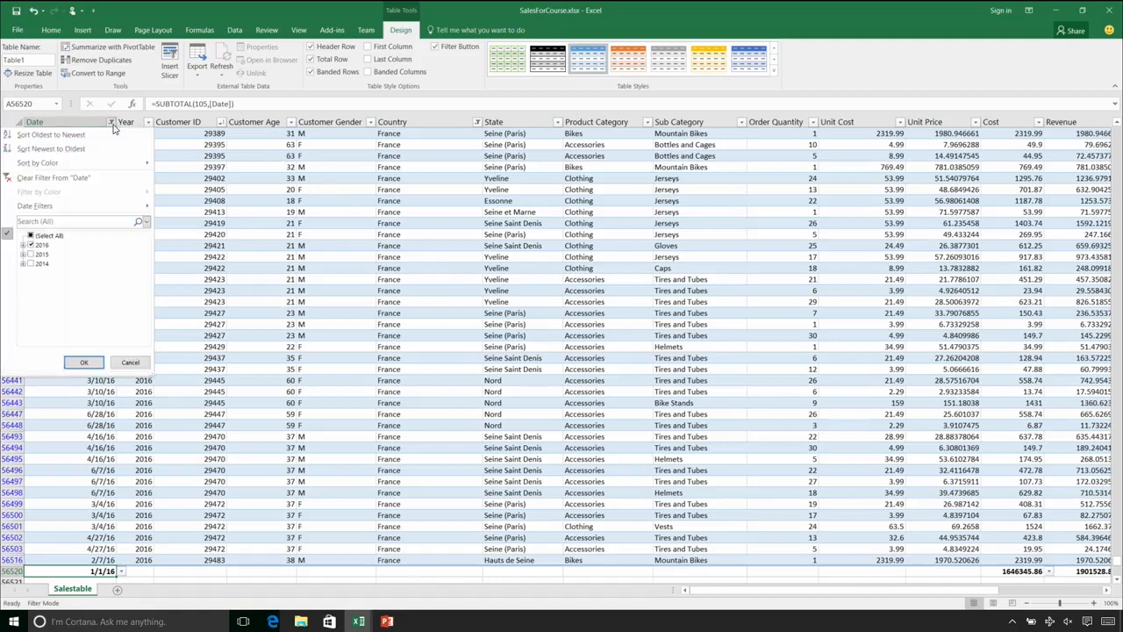
click(31, 237)
click(81, 363)
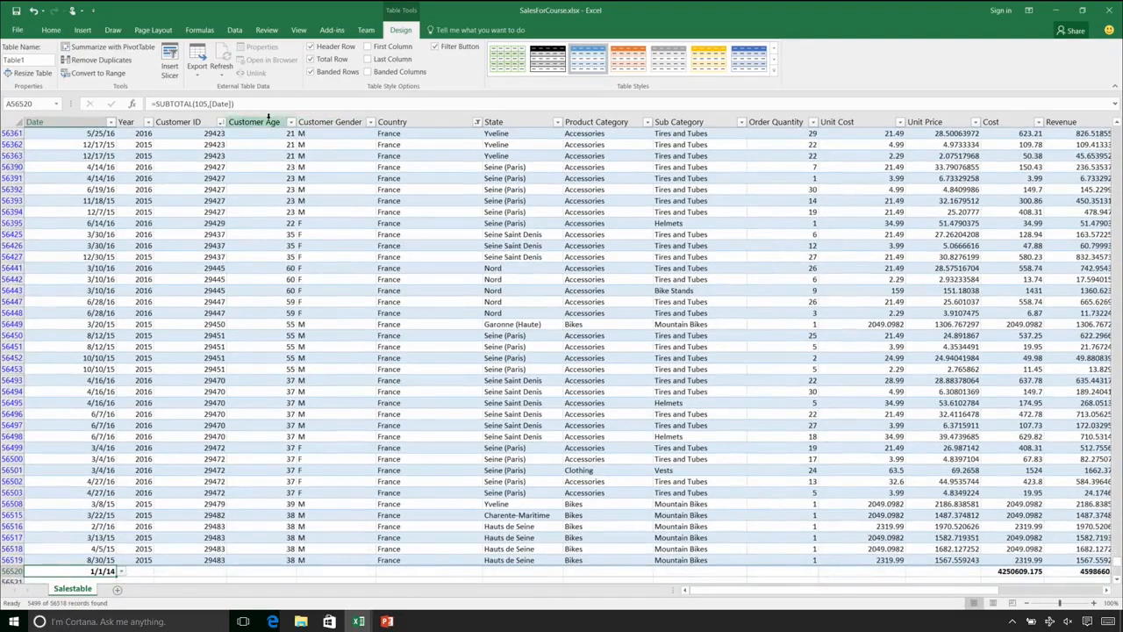
click(477, 122)
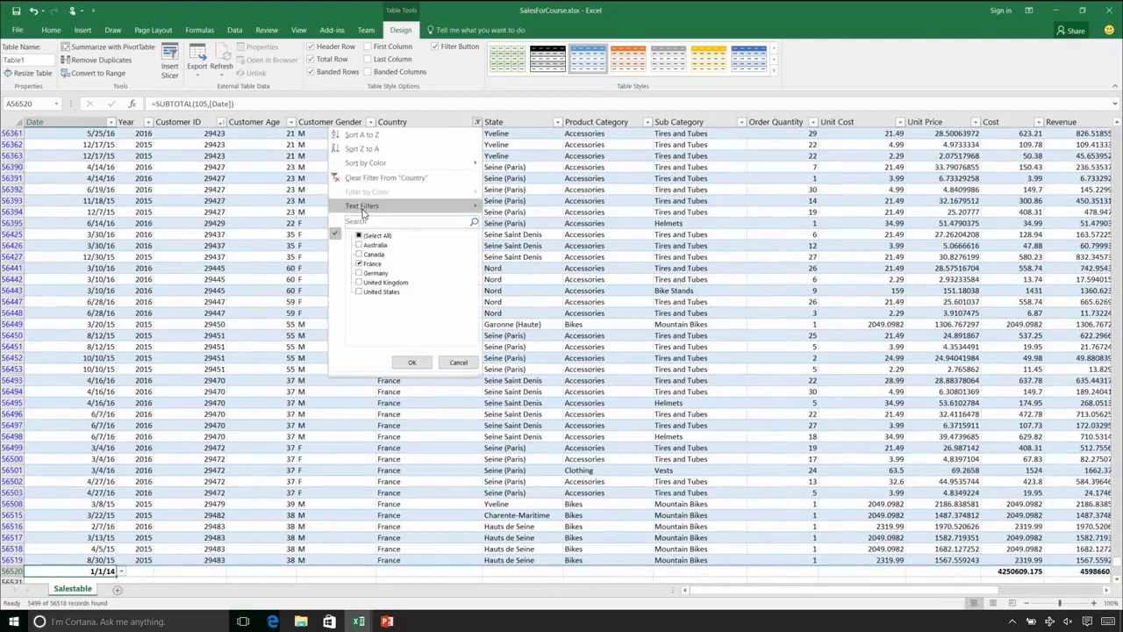
click(351, 177)
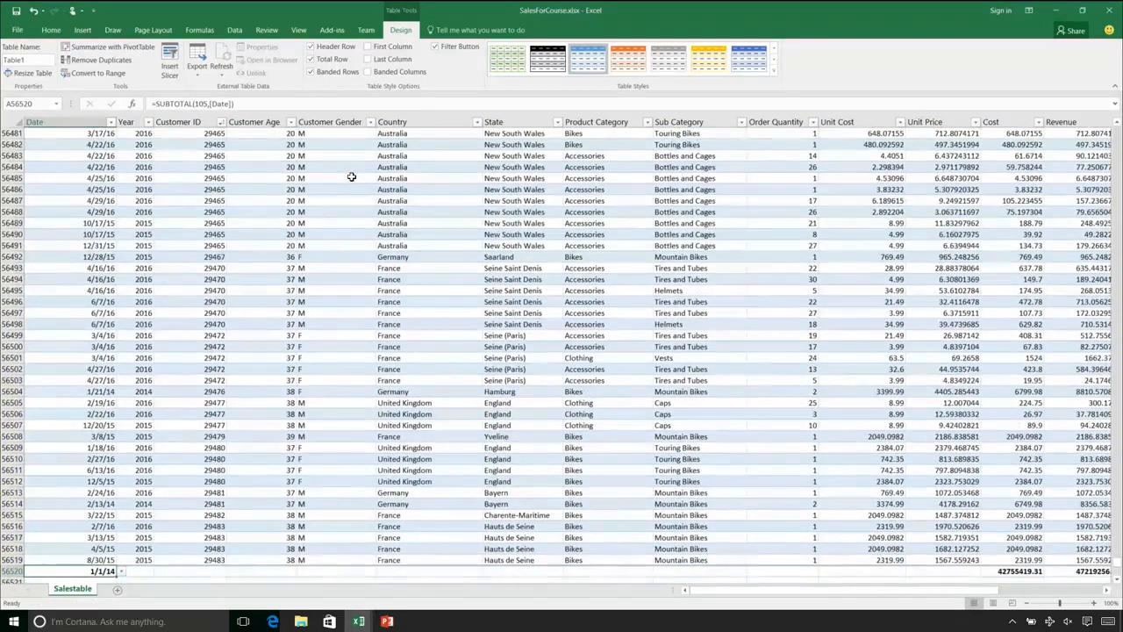
scroll(355, 163, up, 6)
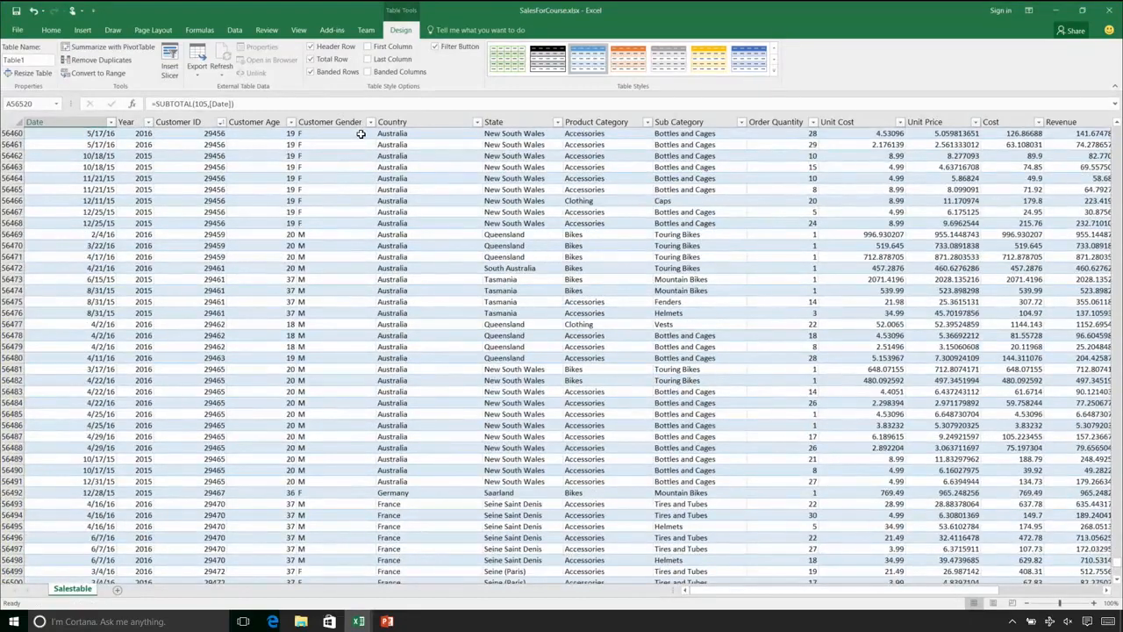
- Insert a new table column immediately before the Customer Age column
key(ctrl+Home)
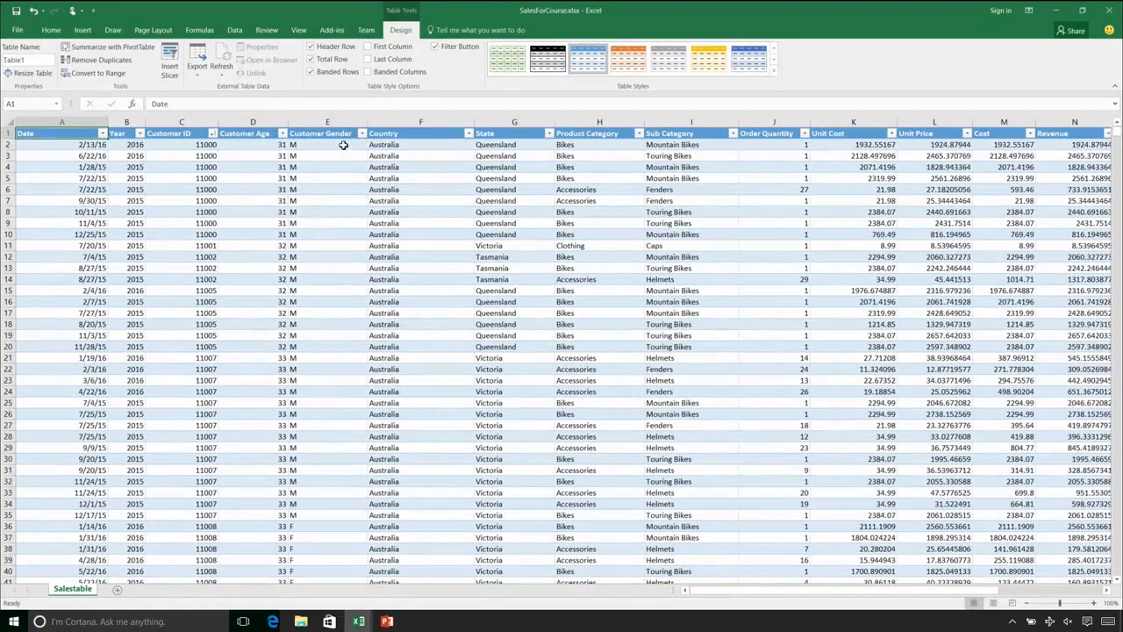
click(244, 132)
click(243, 116)
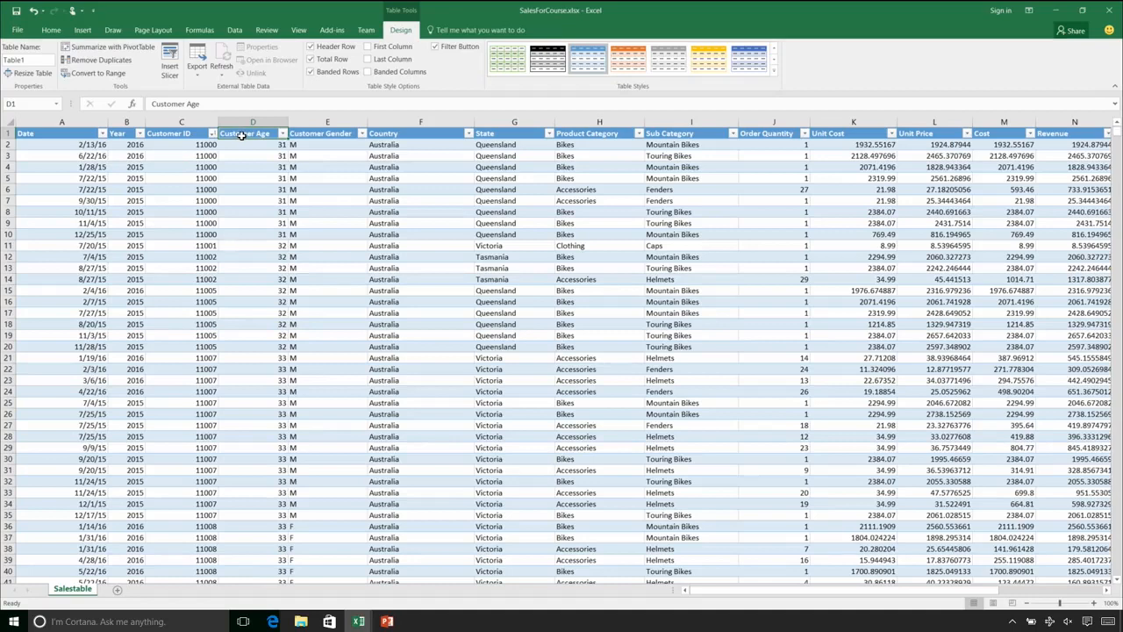
right_click(242, 135)
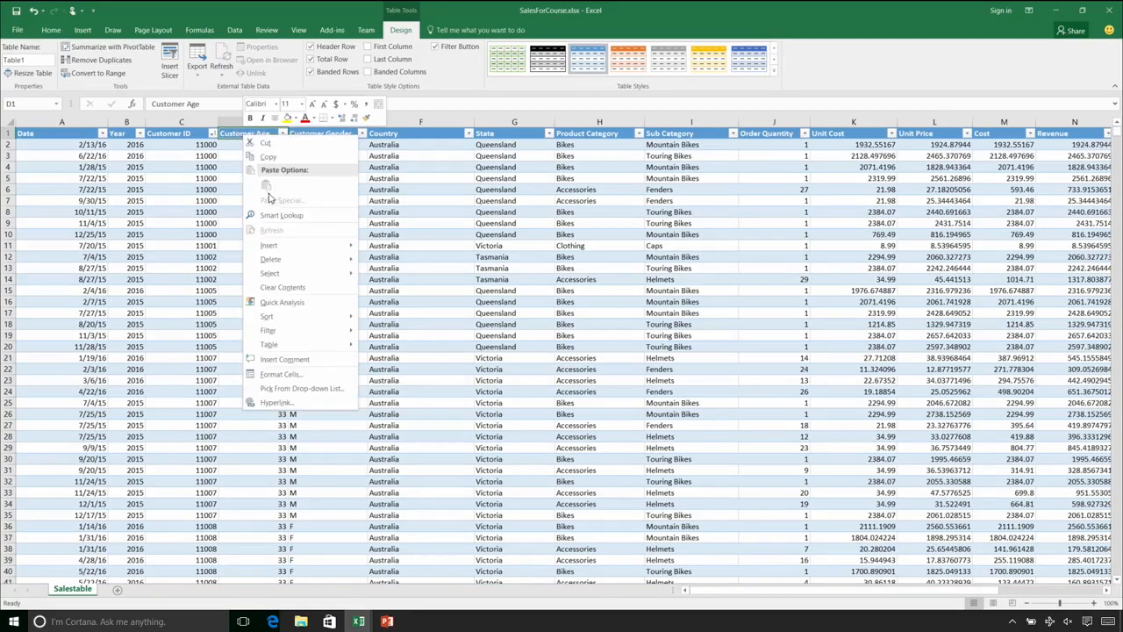
mouse_move(306, 248)
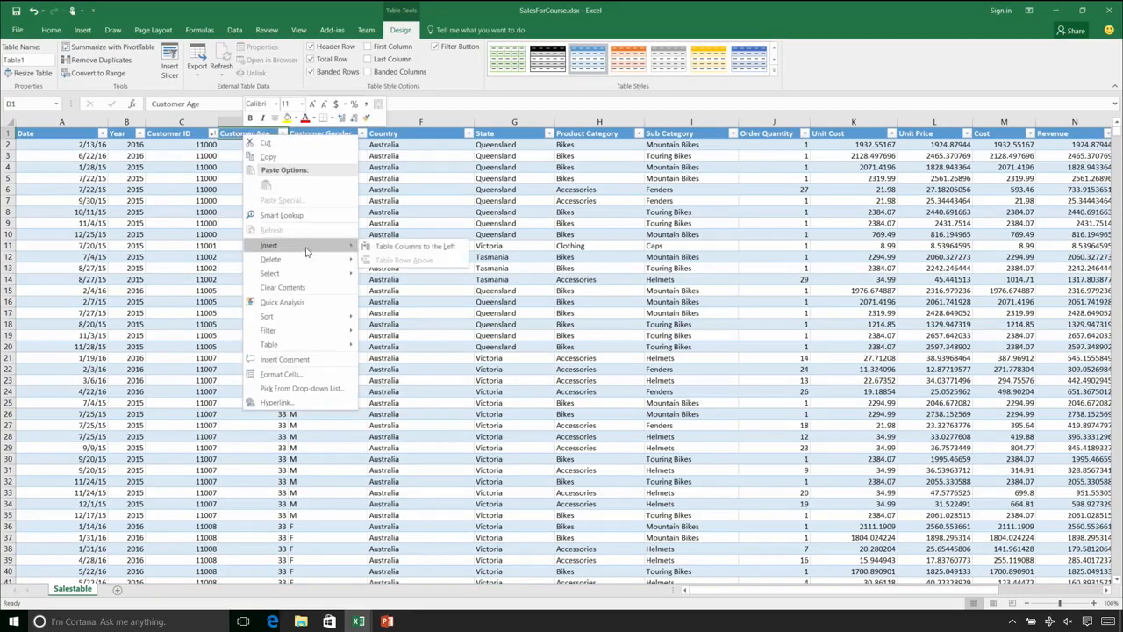
click(394, 246)
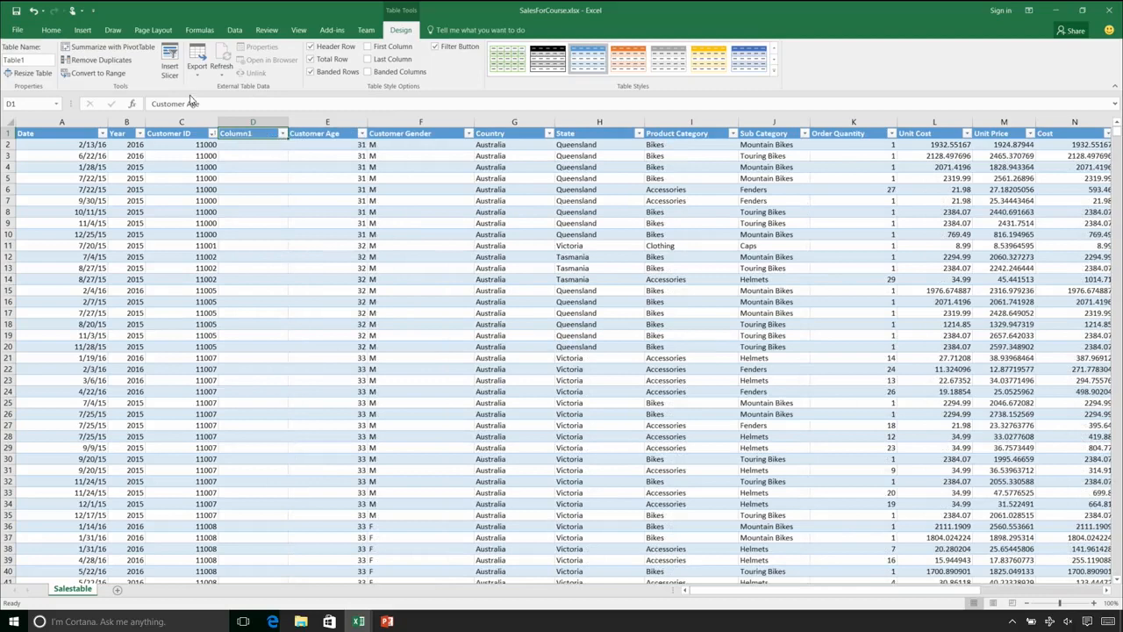
- Rename the new column's header to Custome Bucket
double_click(245, 135)
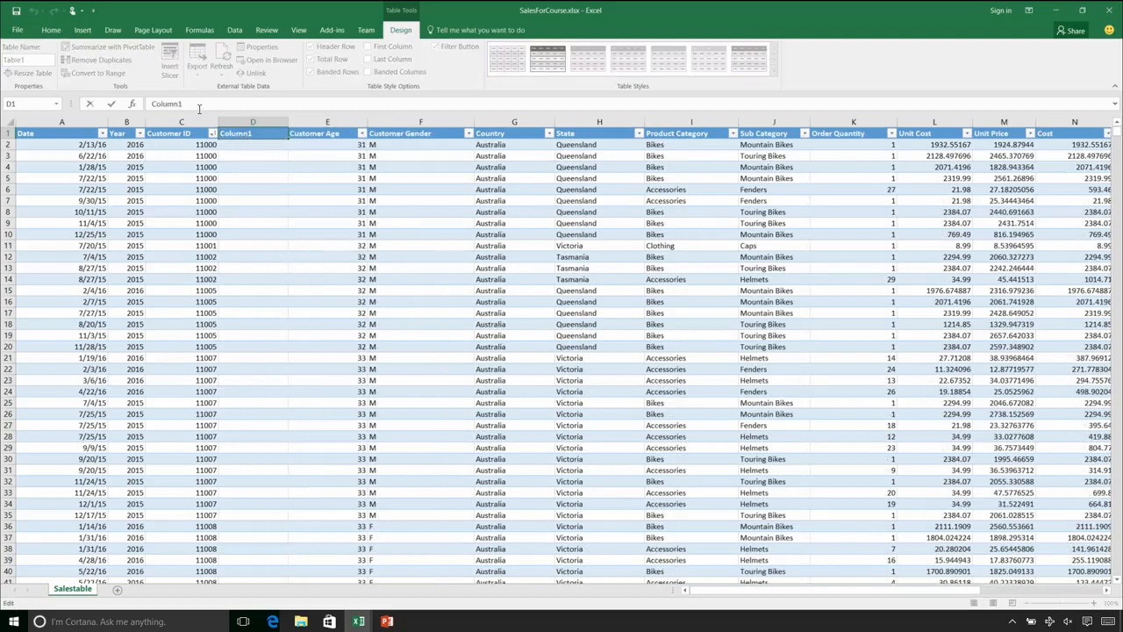
double_click(193, 100)
text(Custome Bucket)
key(Return)
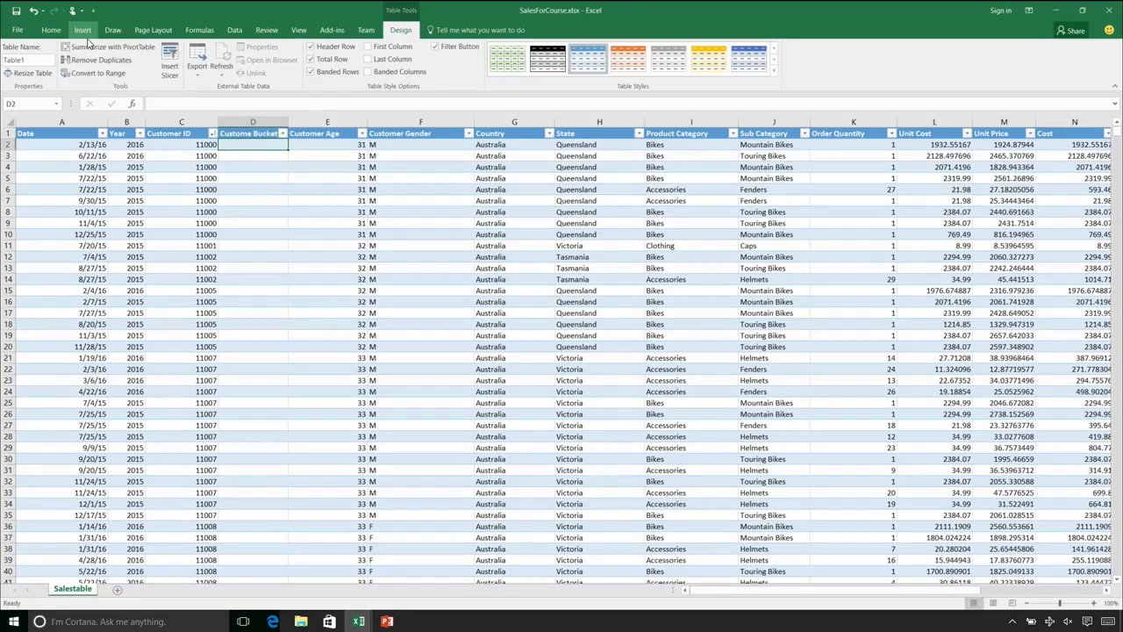
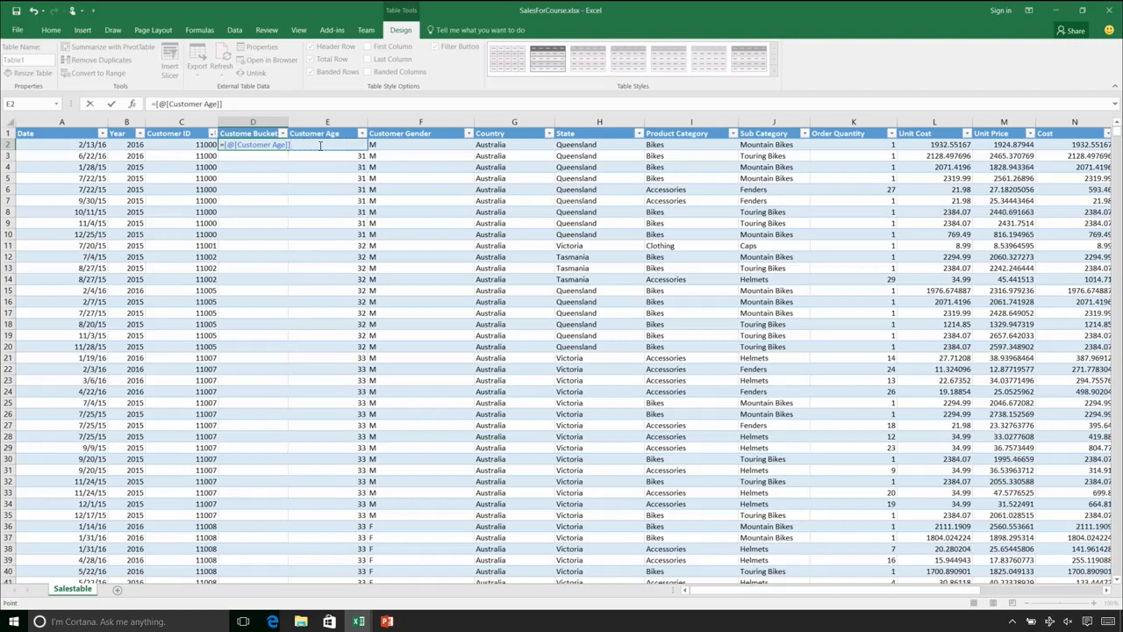
- Start an IFS formula in D2 that returns "<20" when the row's Customer Age is <20
key(Escape)
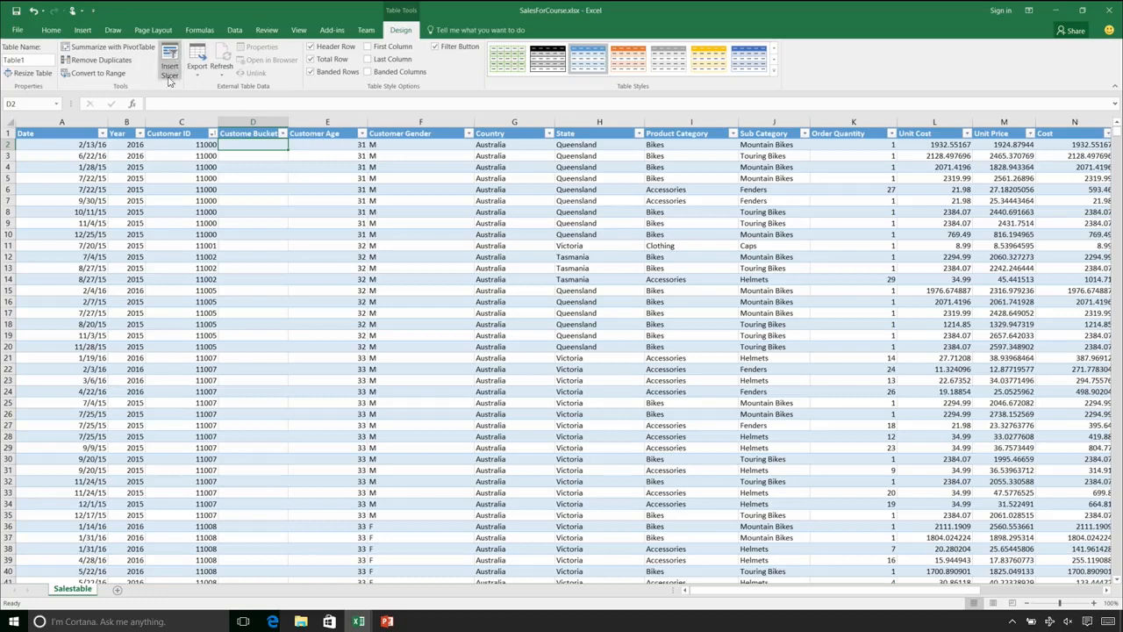
click(180, 102)
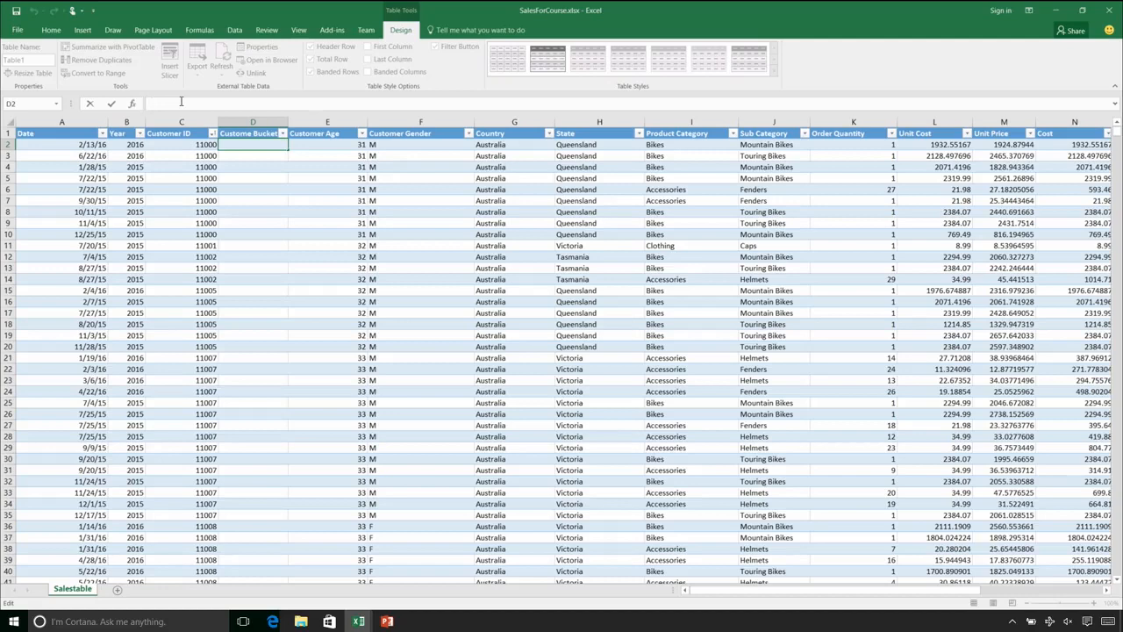
text(=I)
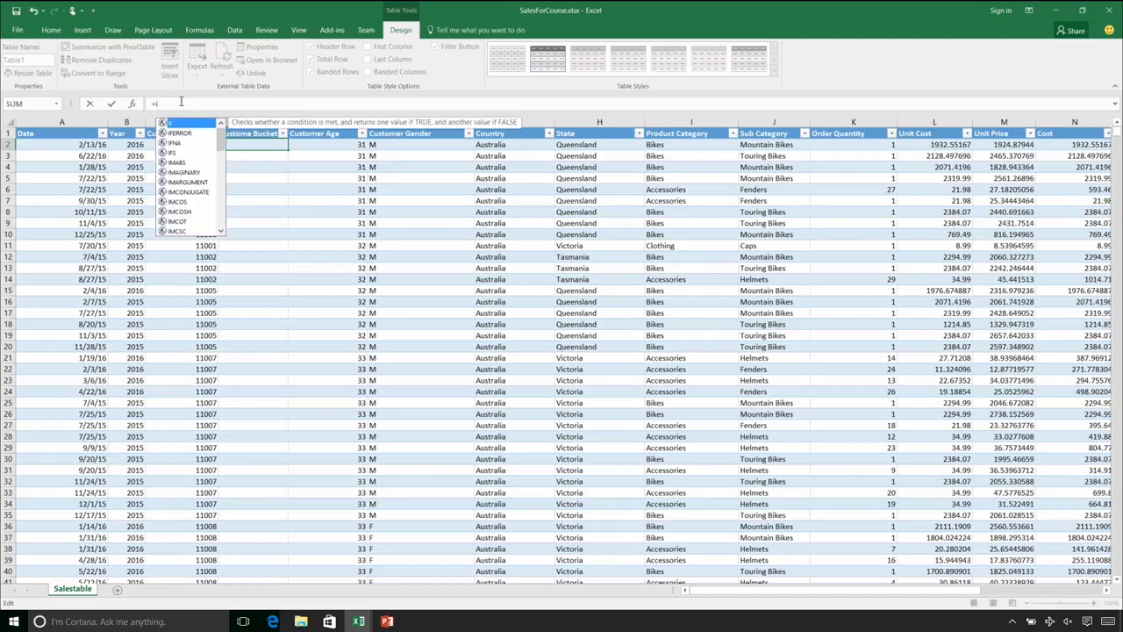
text(fs)
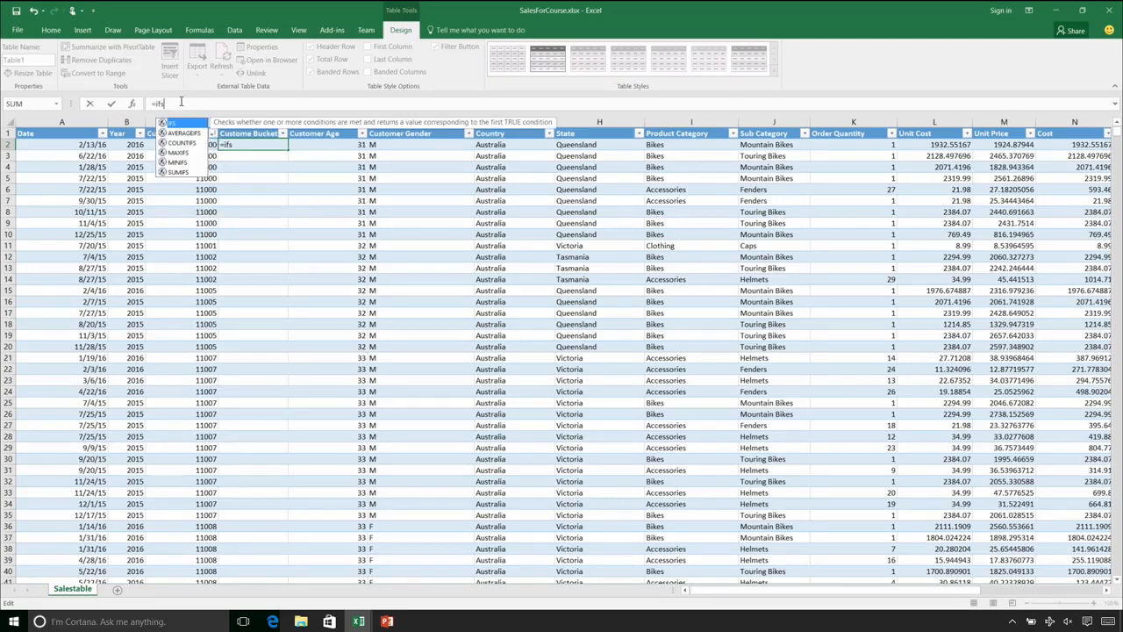
text(()
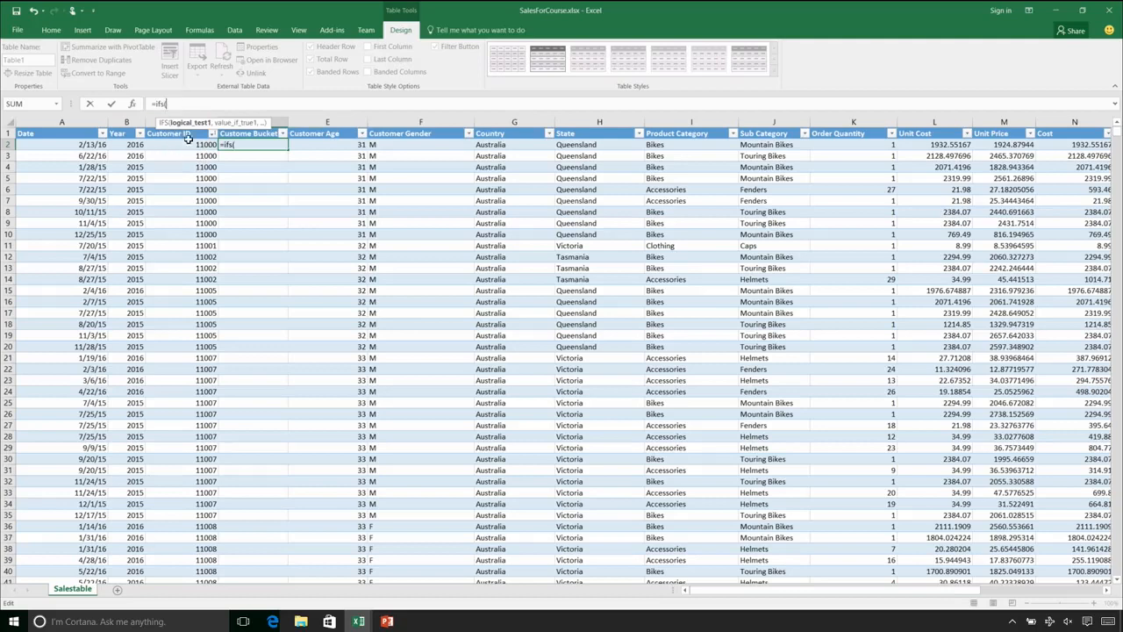
click(309, 144)
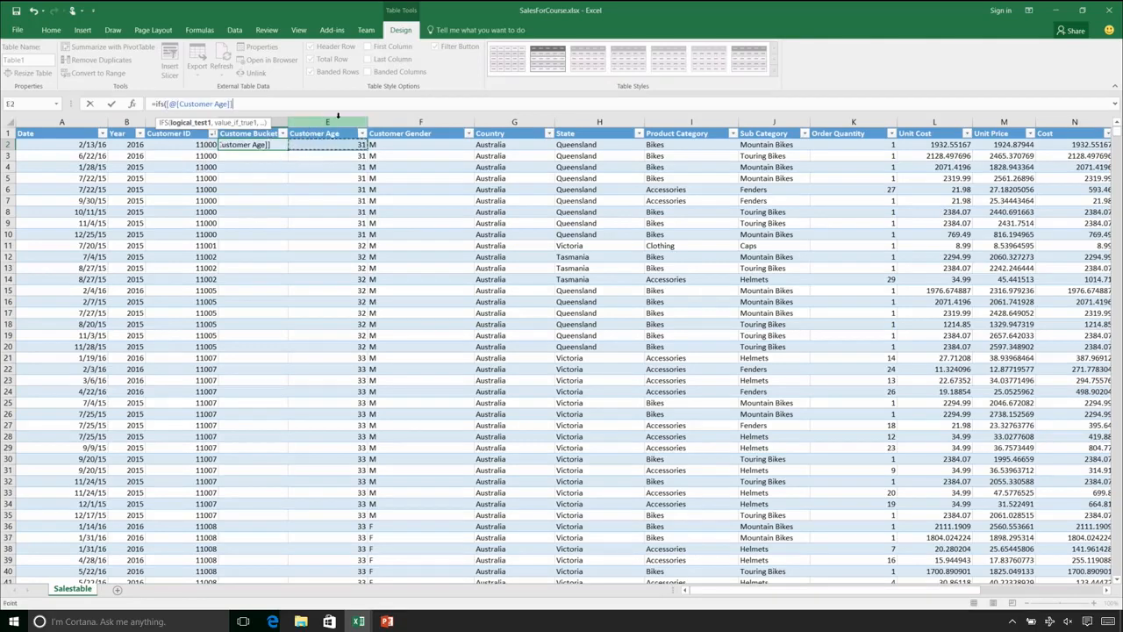
text(<20,")
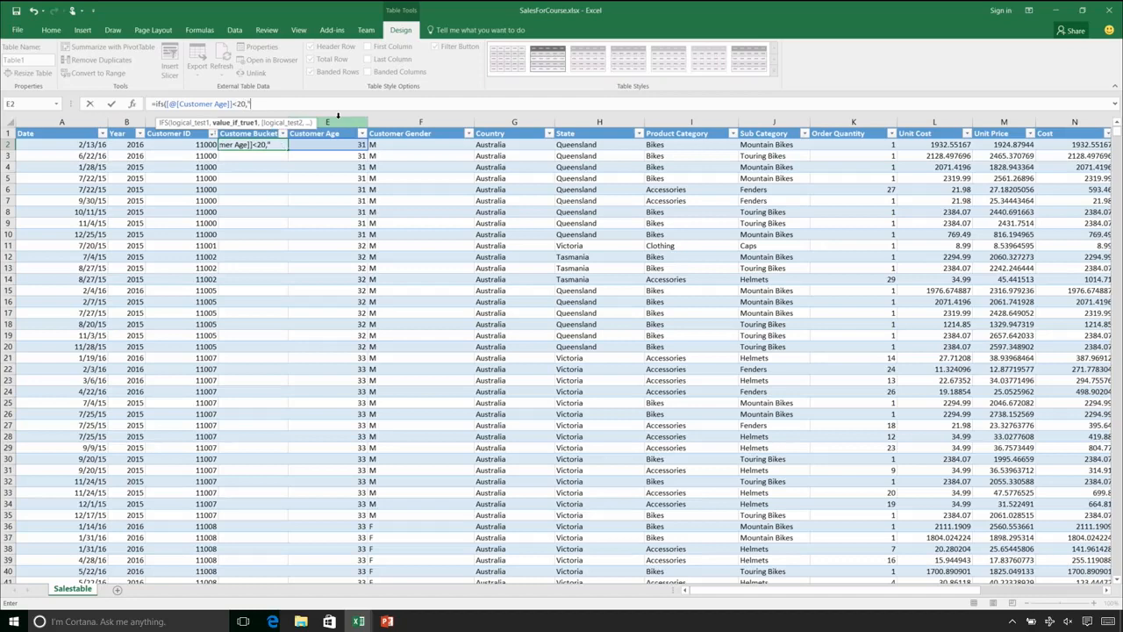
text(<20",)
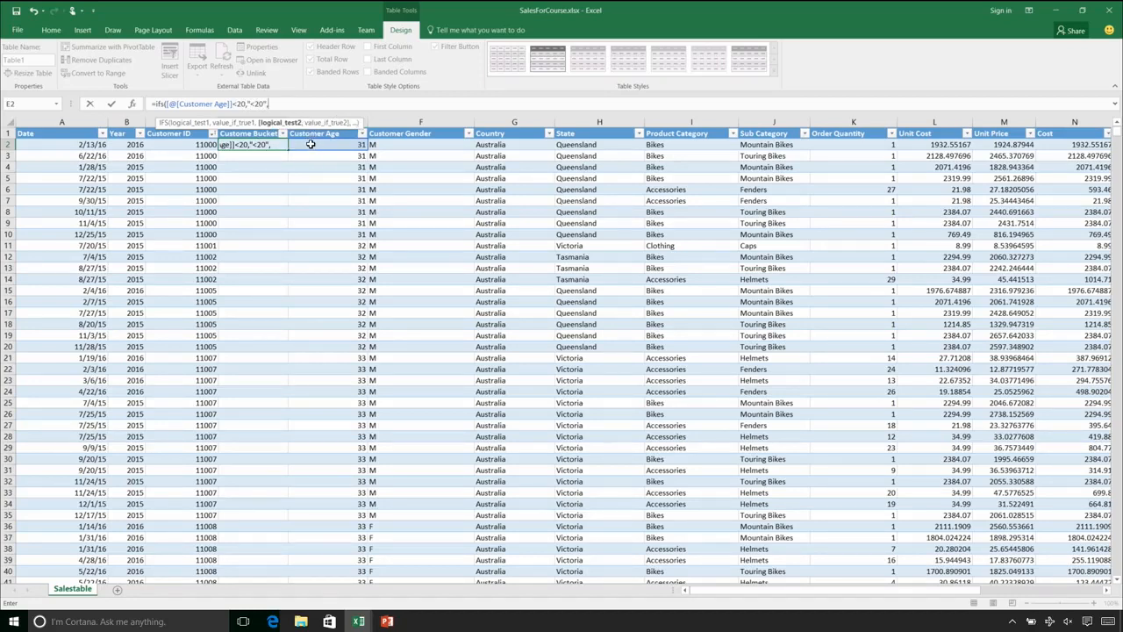
- Extend the IFS formula with Customer Age tests <31 returning "21-30" and <41 returning "31-40"
click(309, 144)
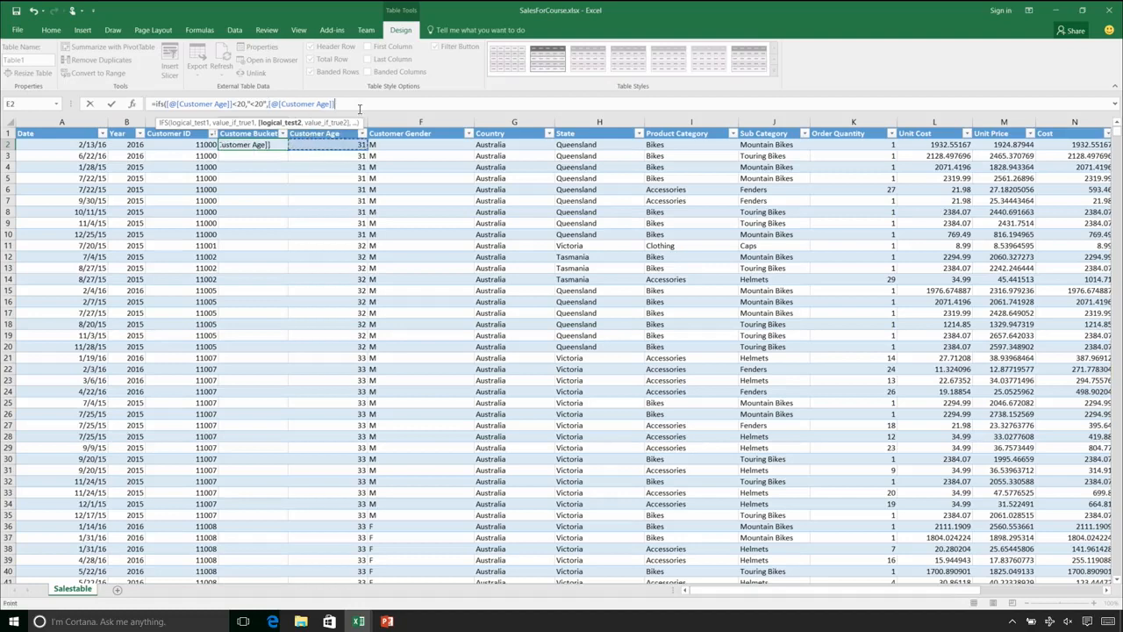
text(<31,")
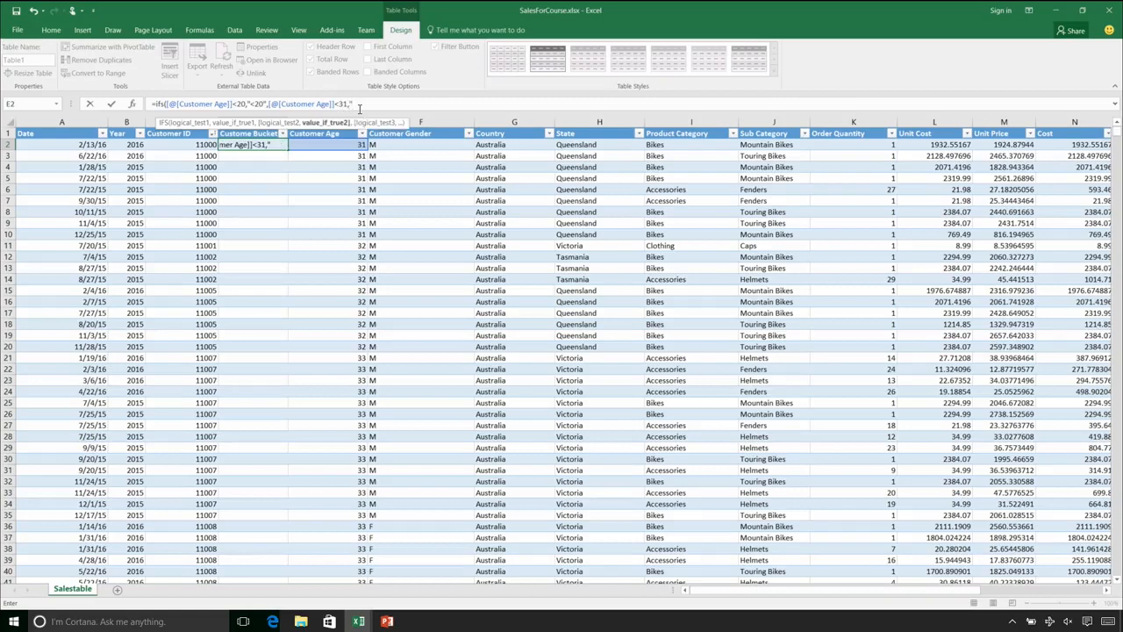
text(21-30",)
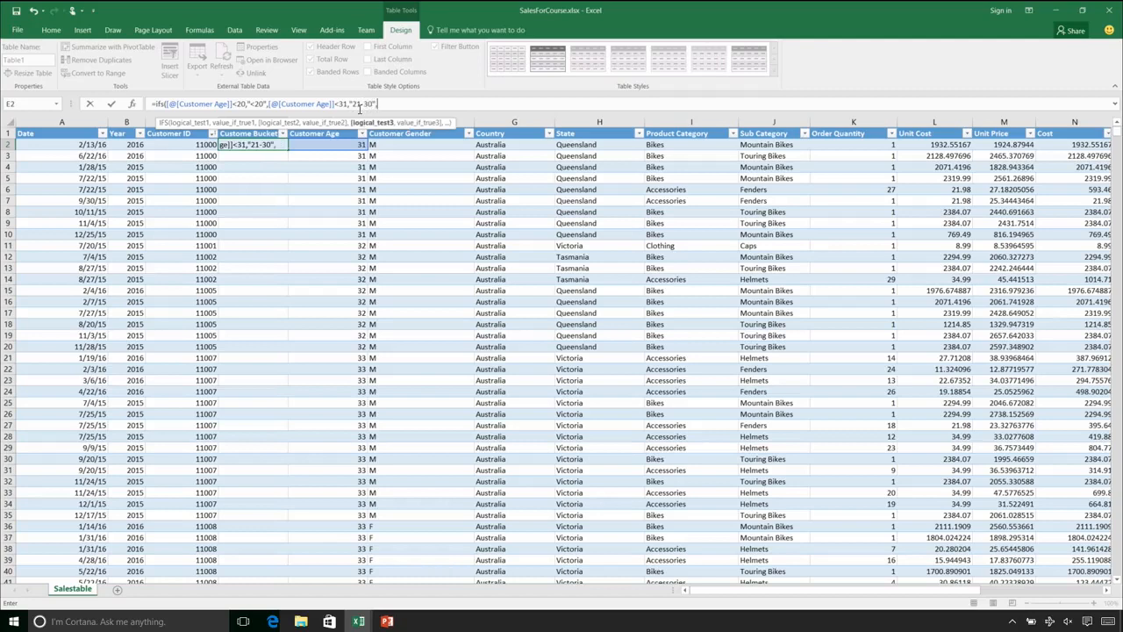
click(321, 144)
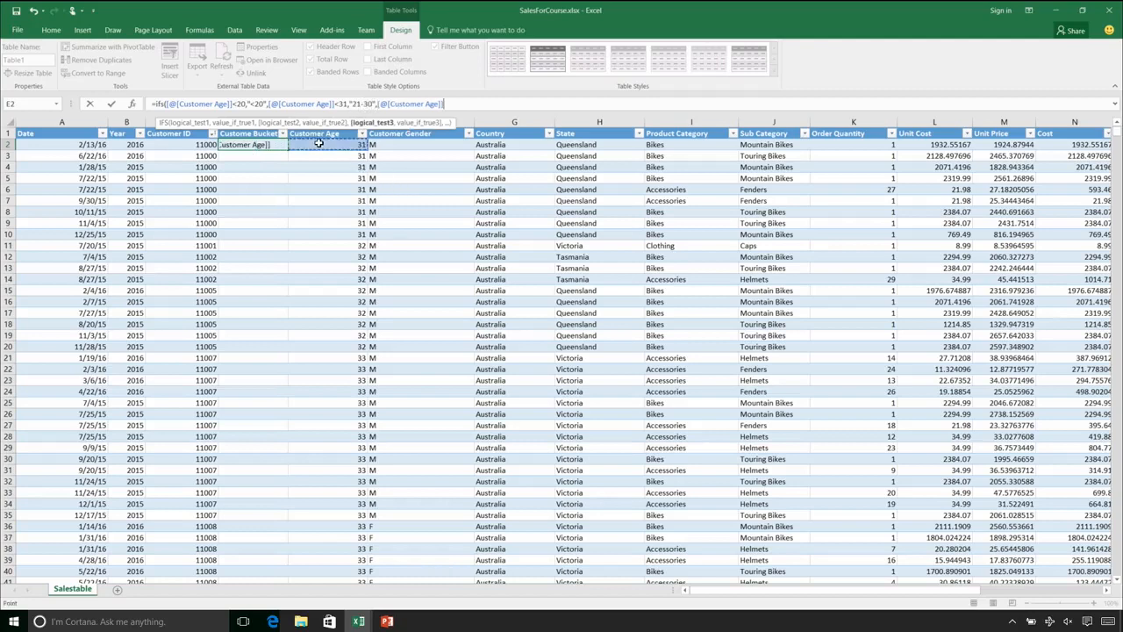
text(<41,")
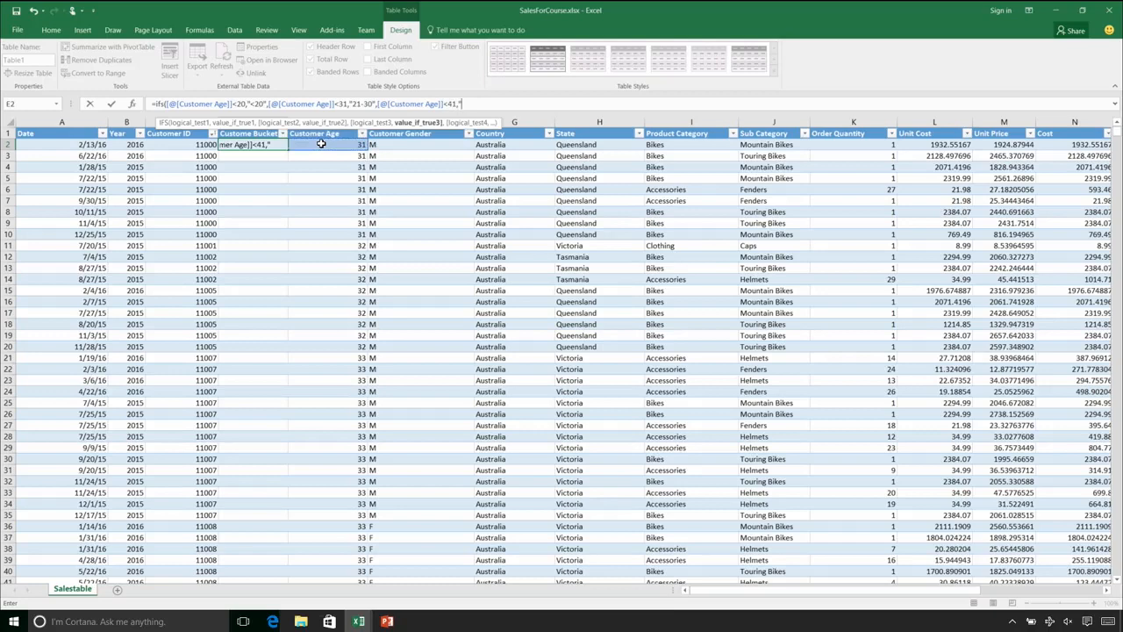
text(31-40",)
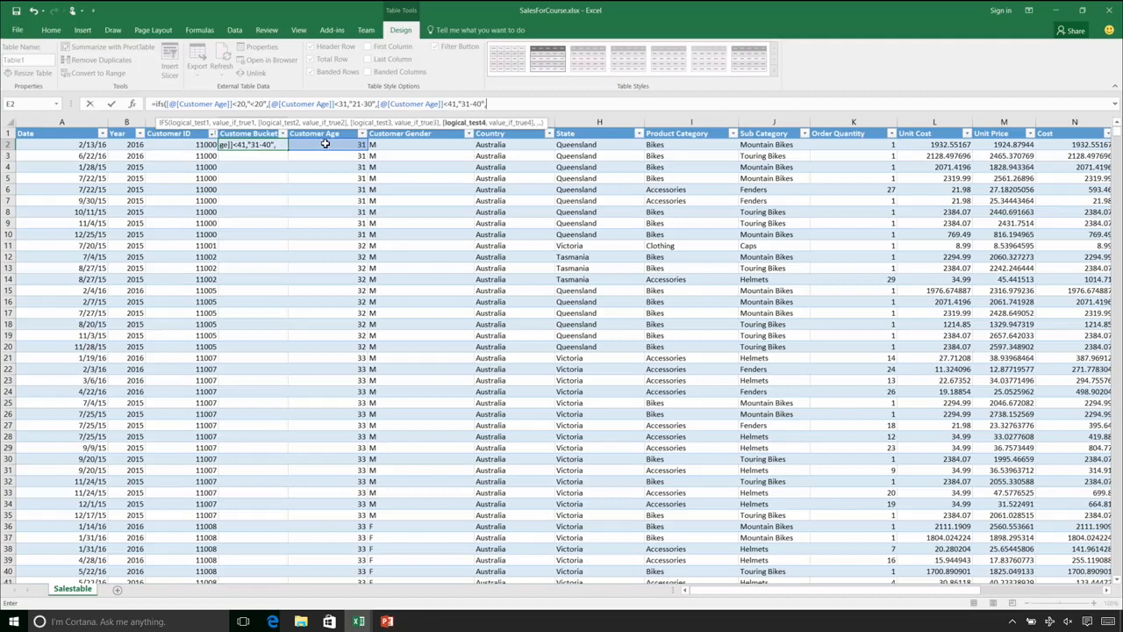
- Finish the IFS formula with a Customer Age >41 test returning ">41" and enter it in the Custome Bucket column
click(325, 144)
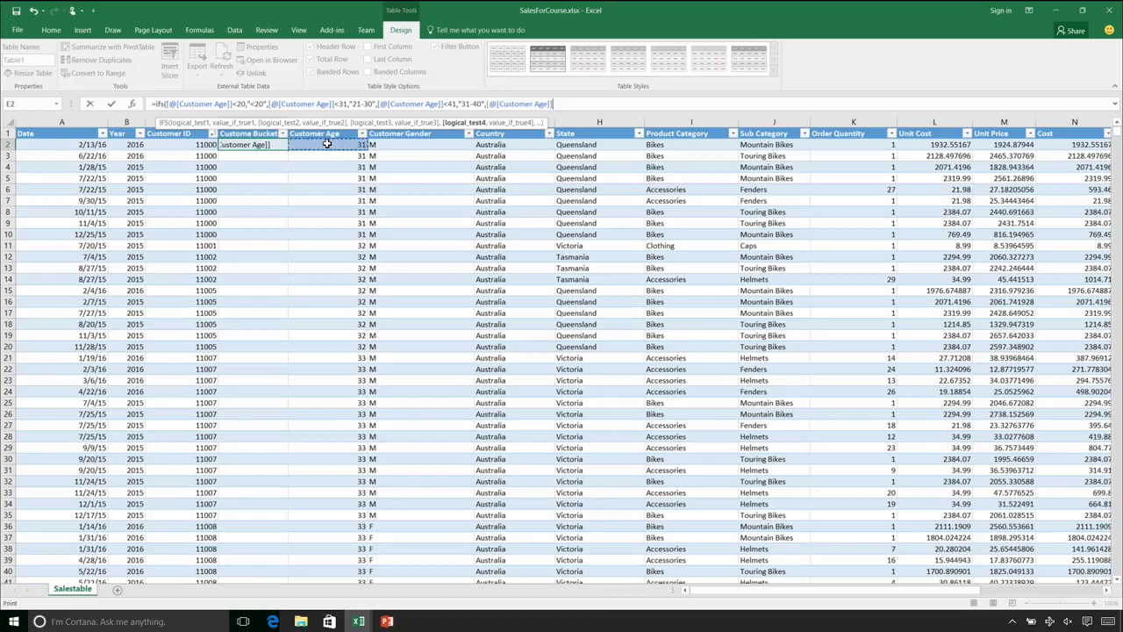
text(>41,")
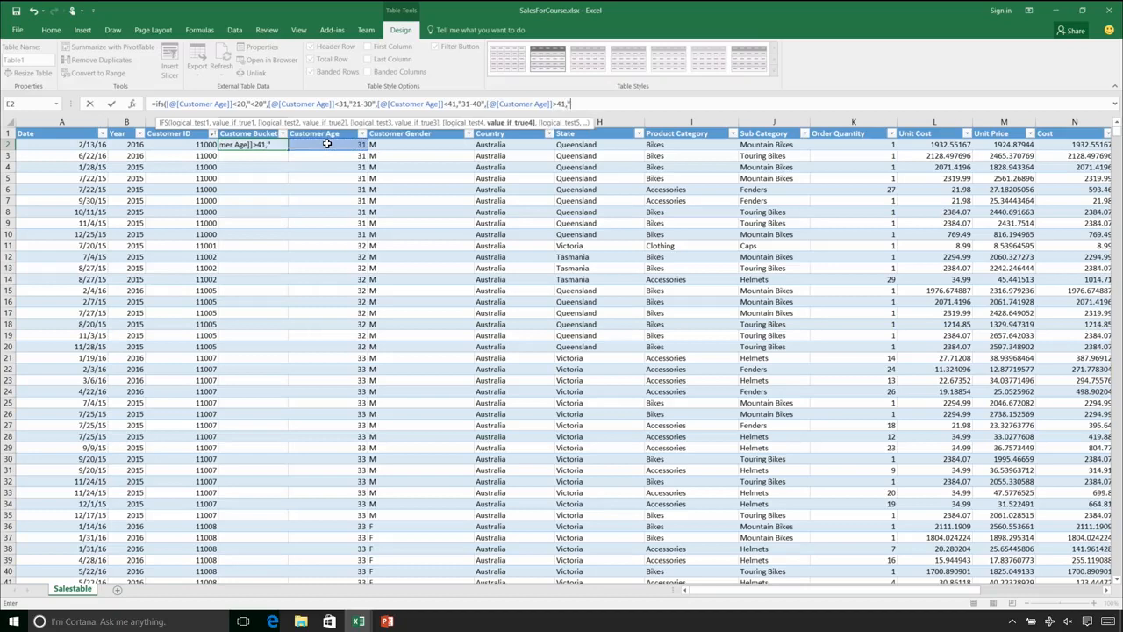
text(>41"))
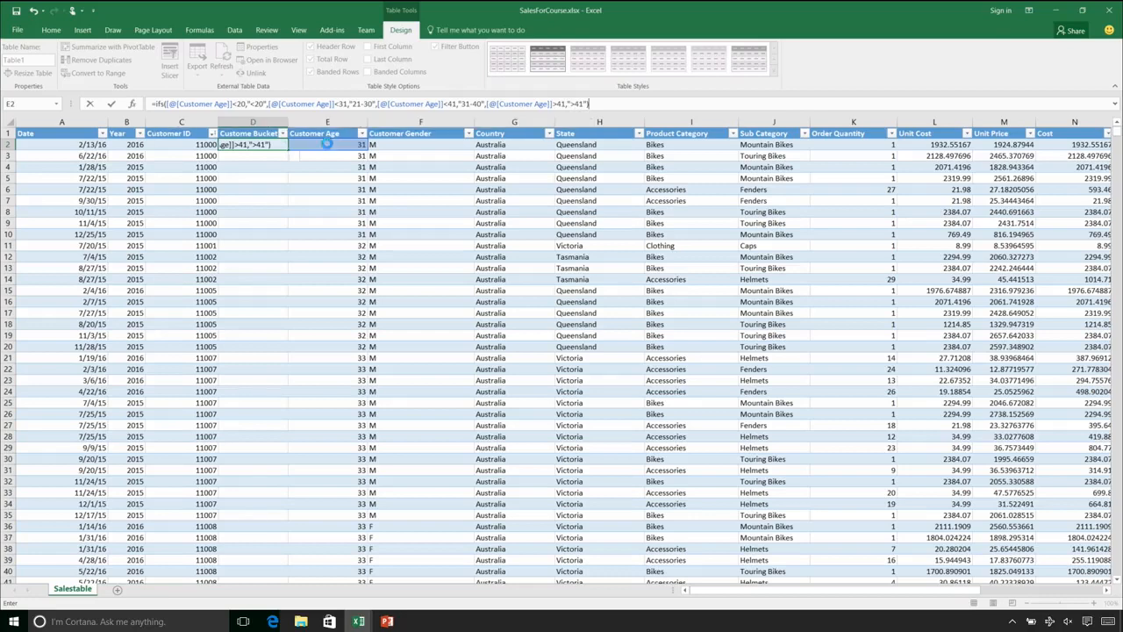
key(Return)
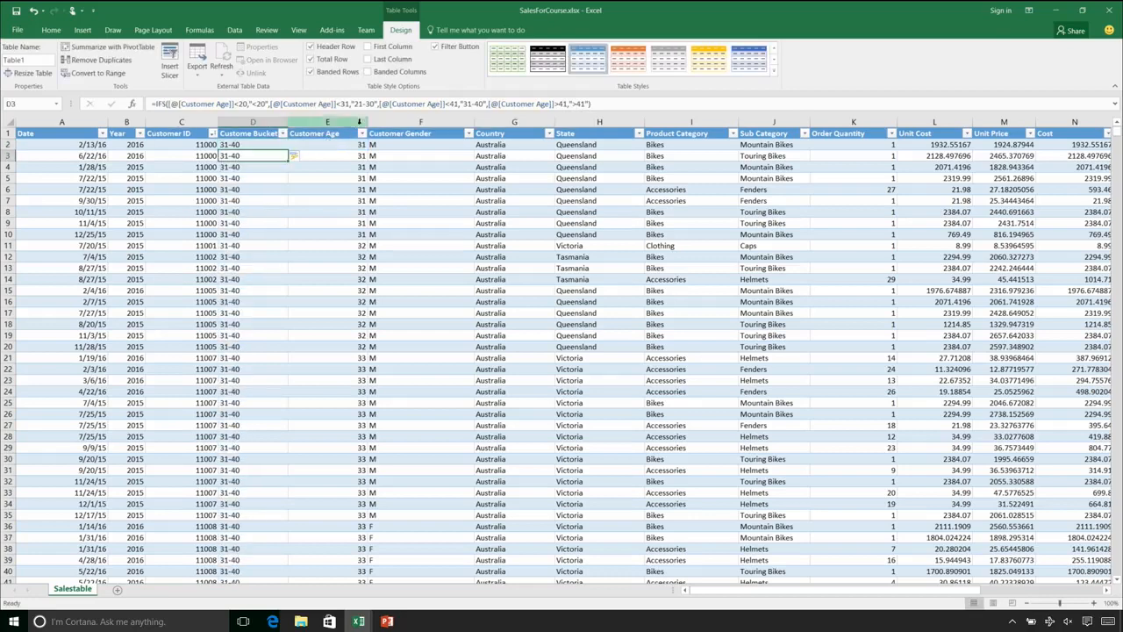
click(592, 103)
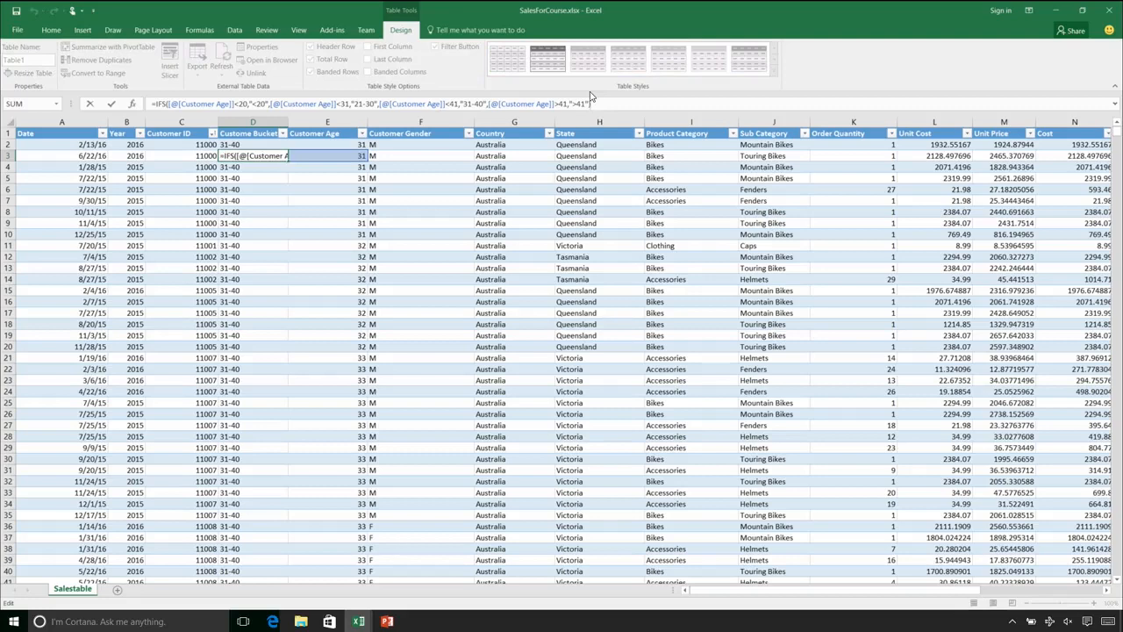
key(ctrl+Return)
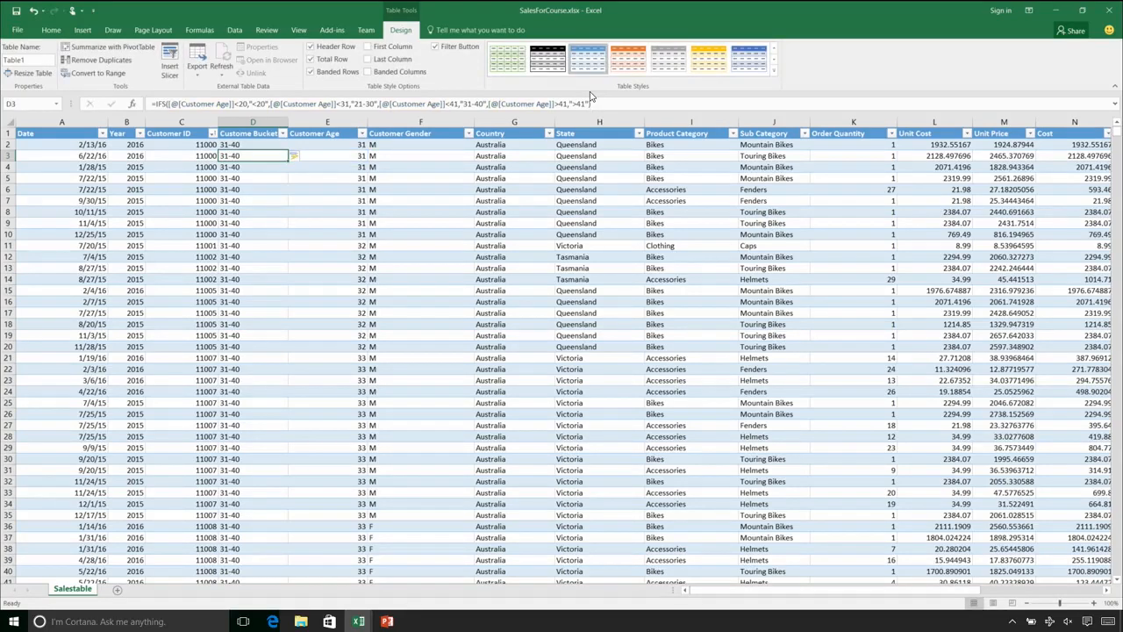
- Check the filter values of the Custome Bucket column and sort the table by Customer Age from largest to smallest
click(254, 143)
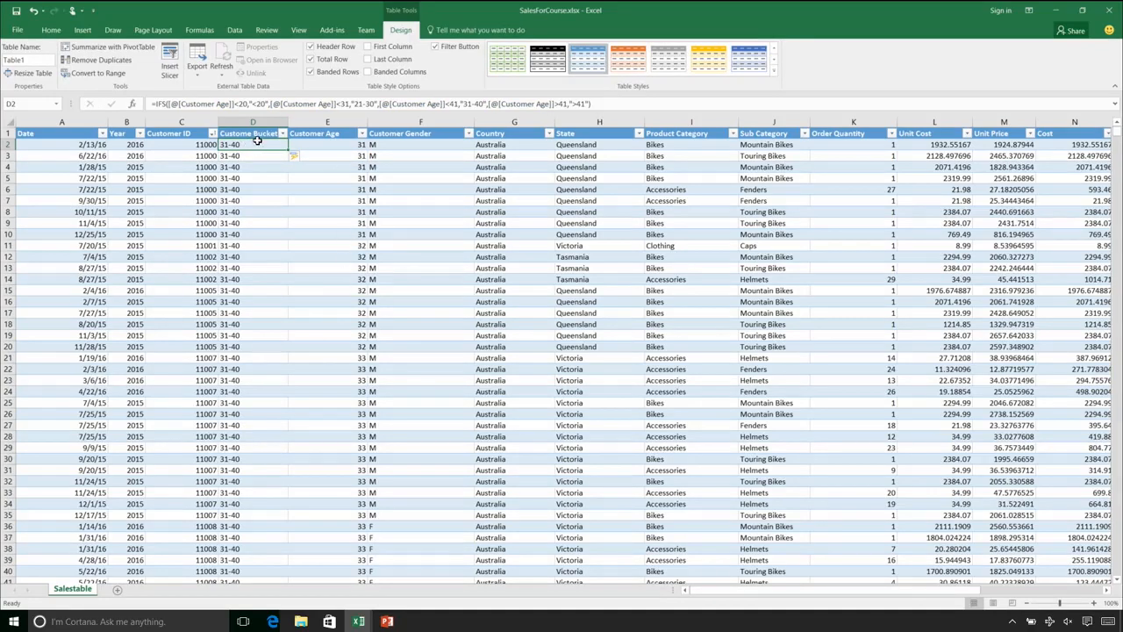
click(283, 134)
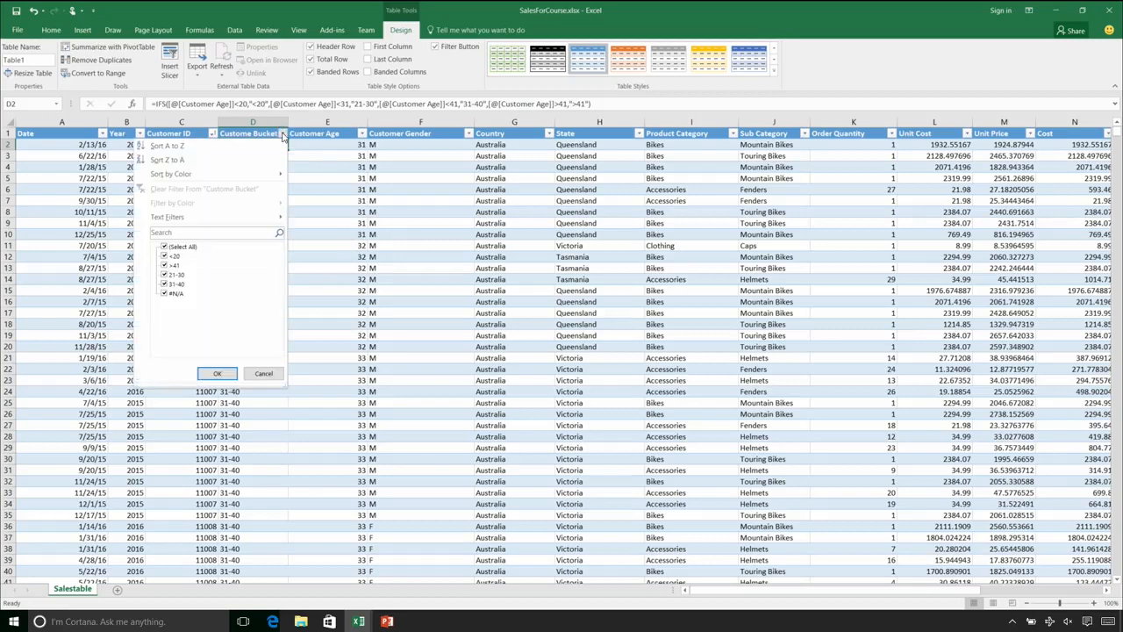
click(262, 374)
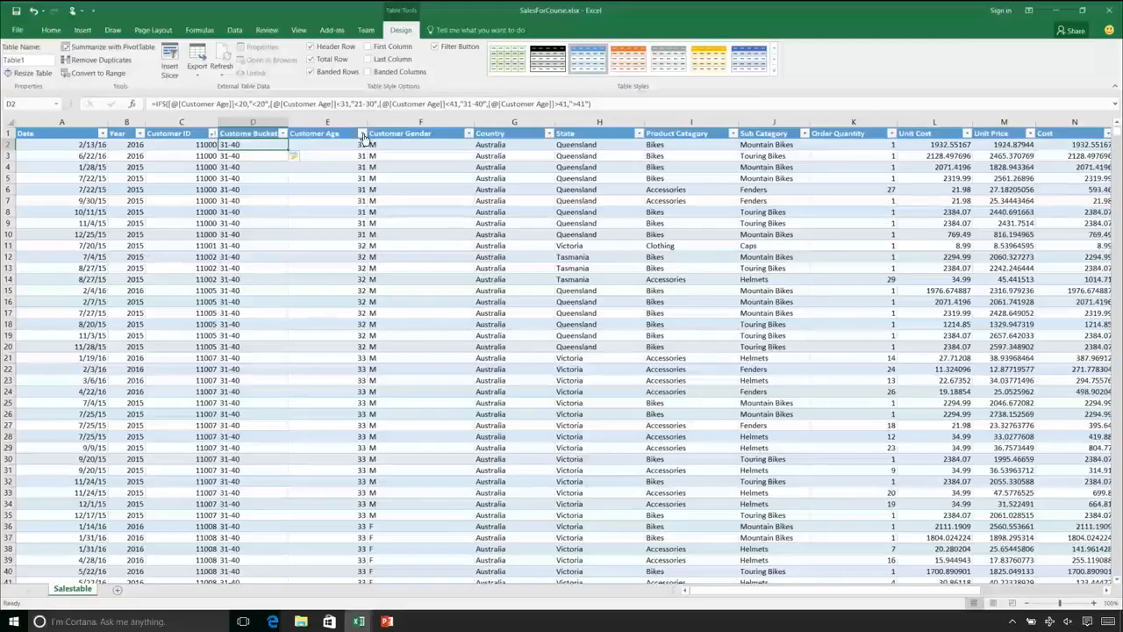
click(361, 134)
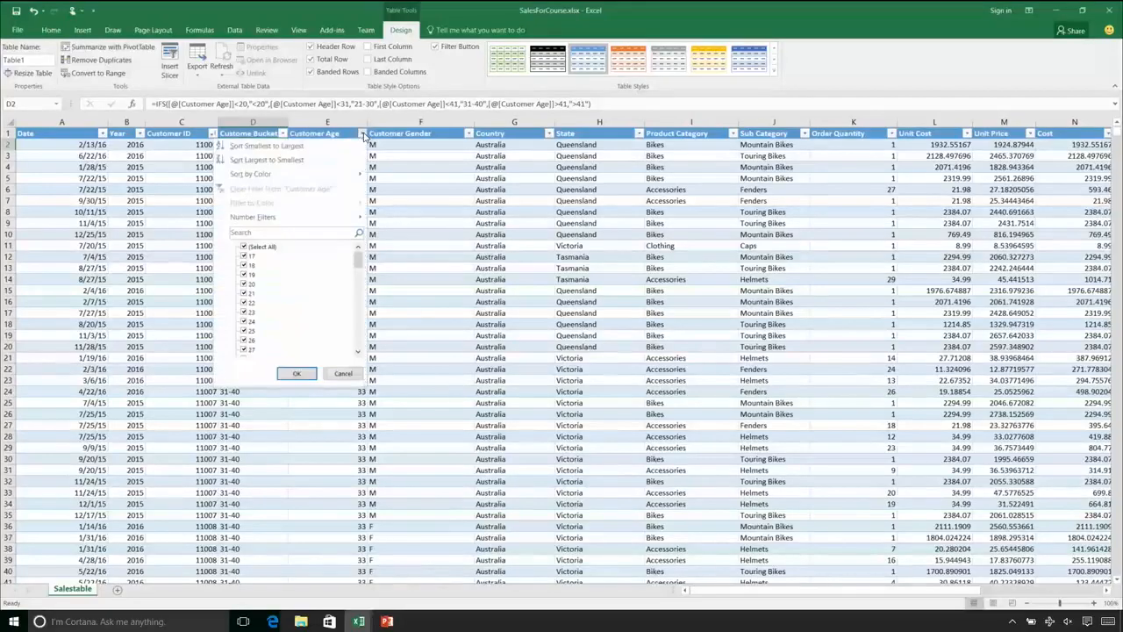
click(272, 166)
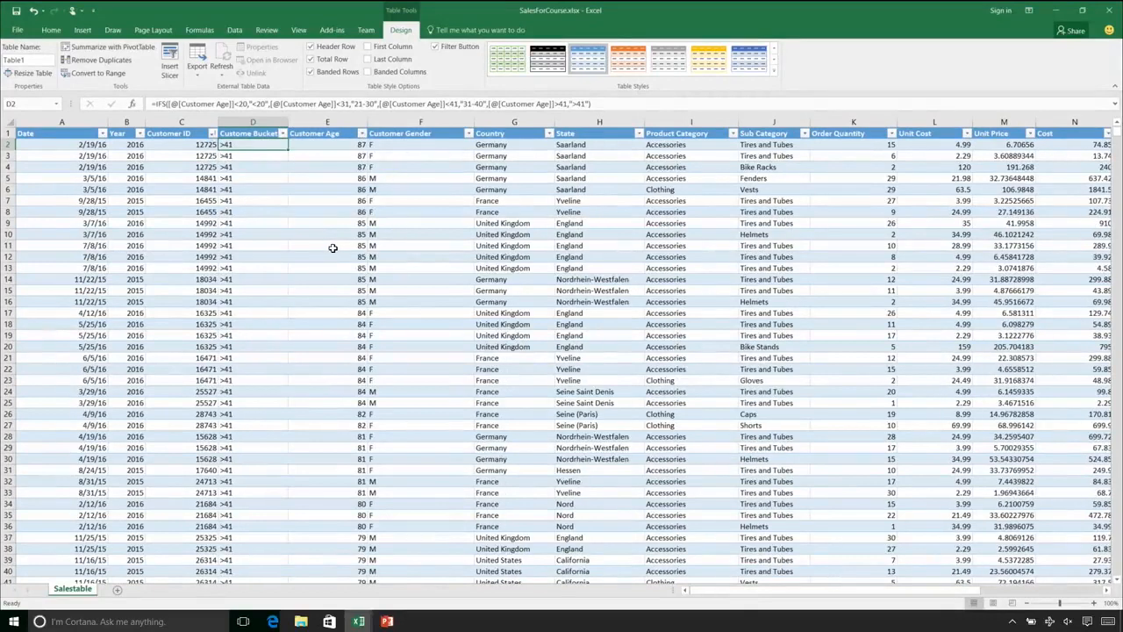